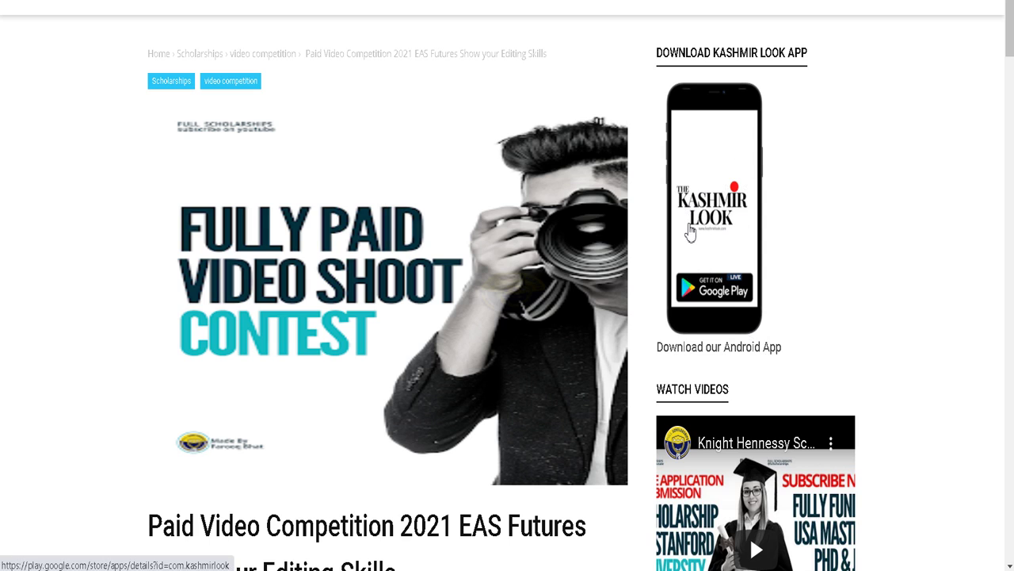
Scroll over the article's header and contest poster to look at the contest announcement
{"action": "scroll", "coordinate": [496, 198], "scroll_direction": "down", "scroll_amount": 2}
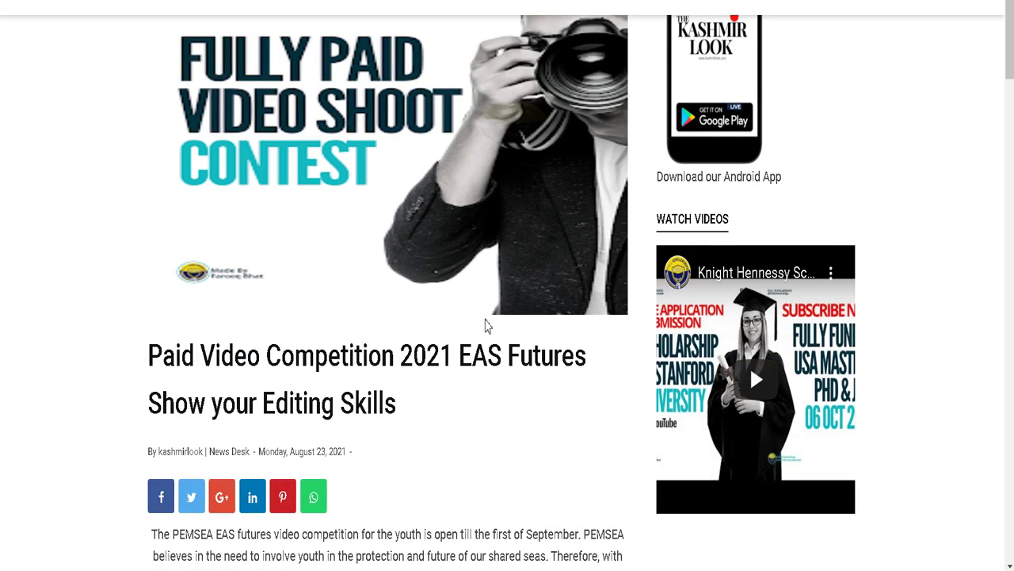
{"action": "scroll", "coordinate": [479, 254], "scroll_direction": "up", "scroll_amount": 2}
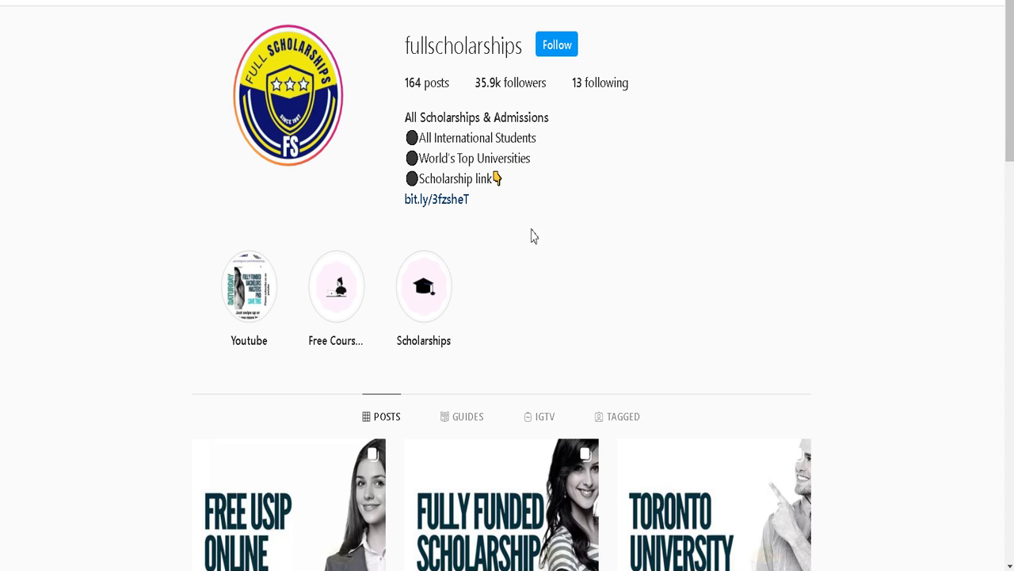
Scroll through the Instagram profile's grid of scholarship posts
{"action": "scroll", "coordinate": [532, 235], "scroll_direction": "down", "scroll_amount": 6}
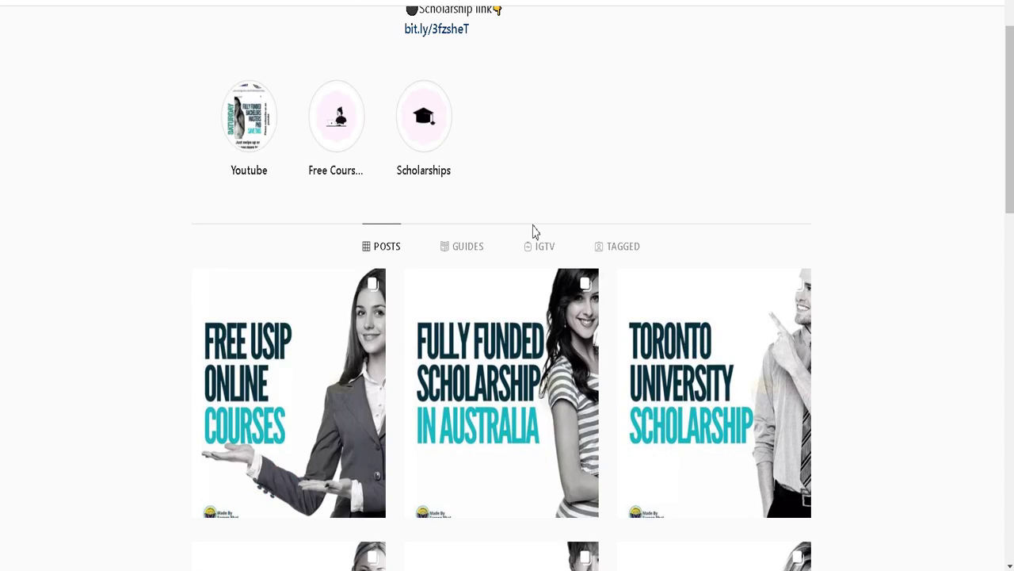
{"action": "scroll", "coordinate": [535, 232], "scroll_direction": "down", "scroll_amount": 2}
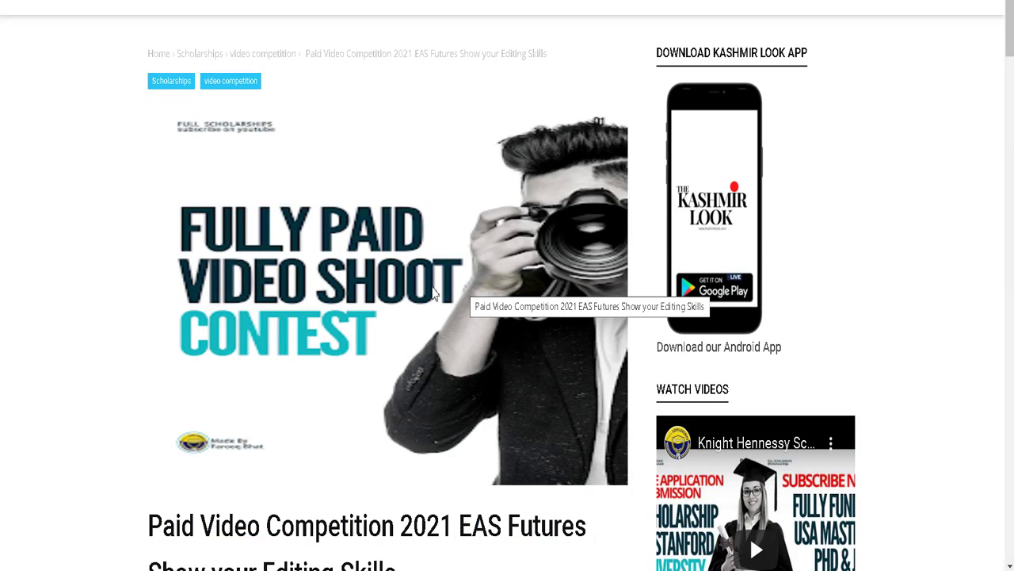
Read through the Themes, September 1, 2021 deadline, eligibility and USD 750/350/200 prize sections
{"action": "scroll", "coordinate": [398, 280], "scroll_direction": "down", "scroll_amount": 4}
{"action": "scroll", "coordinate": [403, 275], "scroll_direction": "down", "scroll_amount": 1}
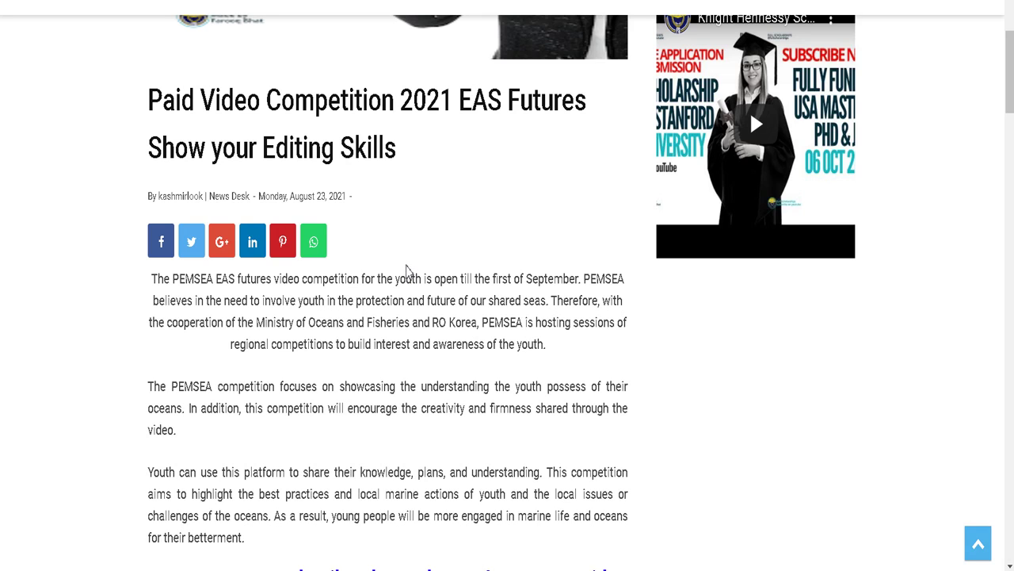
{"action": "scroll", "coordinate": [410, 287], "scroll_direction": "down", "scroll_amount": 1}
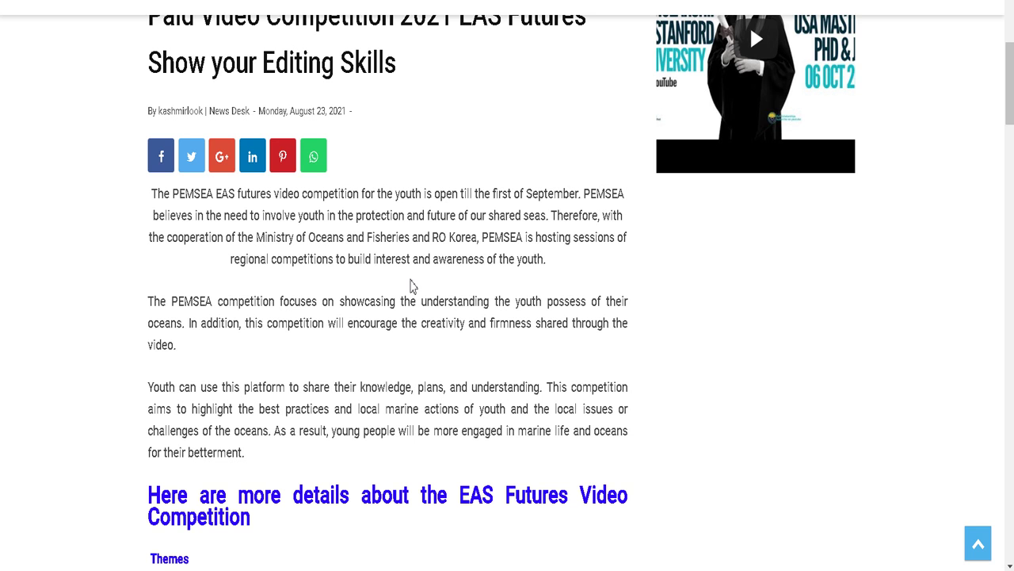
{"action": "scroll", "coordinate": [412, 282], "scroll_direction": "down", "scroll_amount": 1}
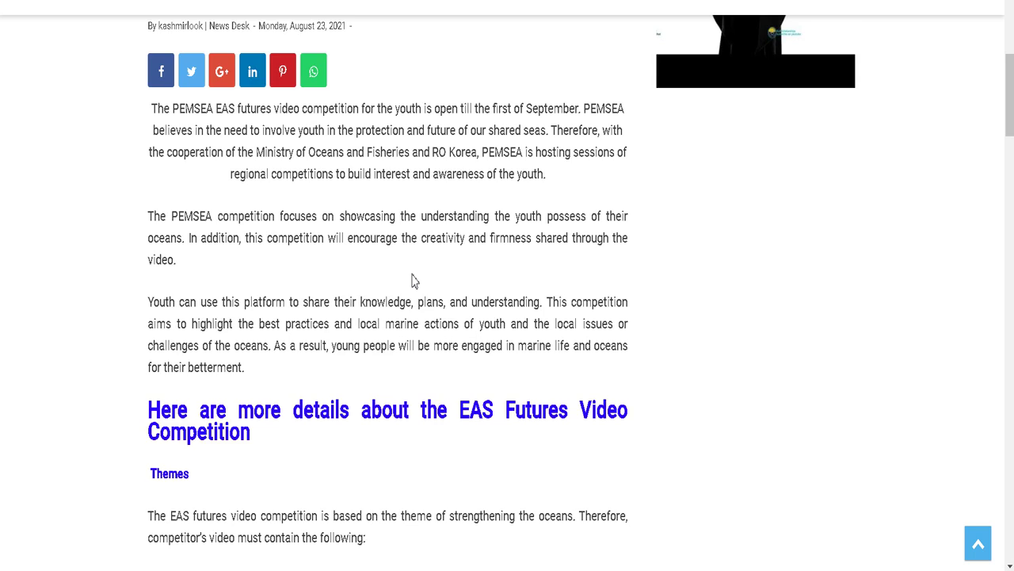
{"action": "scroll", "coordinate": [412, 279], "scroll_direction": "down", "scroll_amount": 1}
{"action": "scroll", "coordinate": [409, 281], "scroll_direction": "down", "scroll_amount": 1}
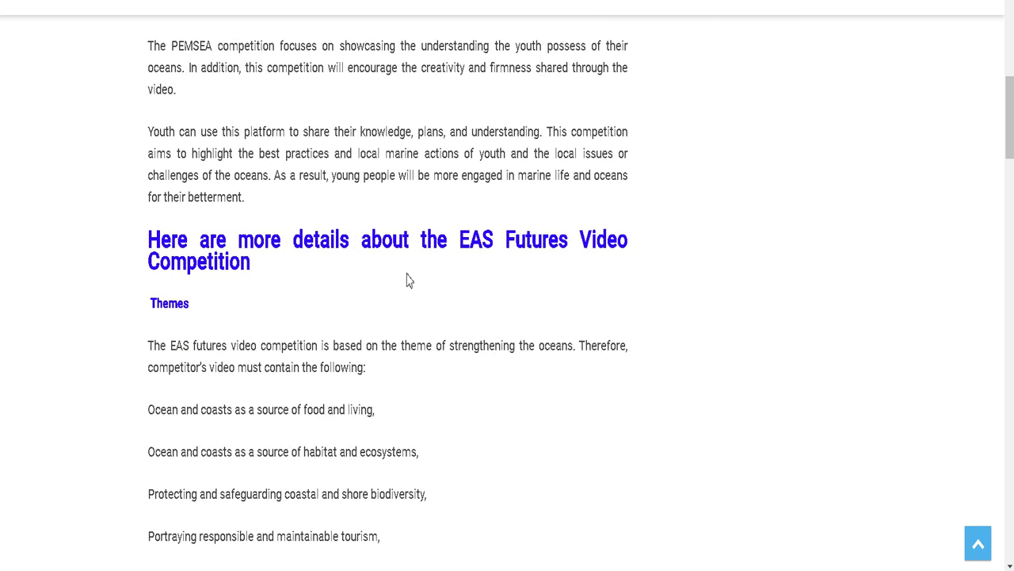
{"action": "scroll", "coordinate": [290, 272], "scroll_direction": "down", "scroll_amount": 2}
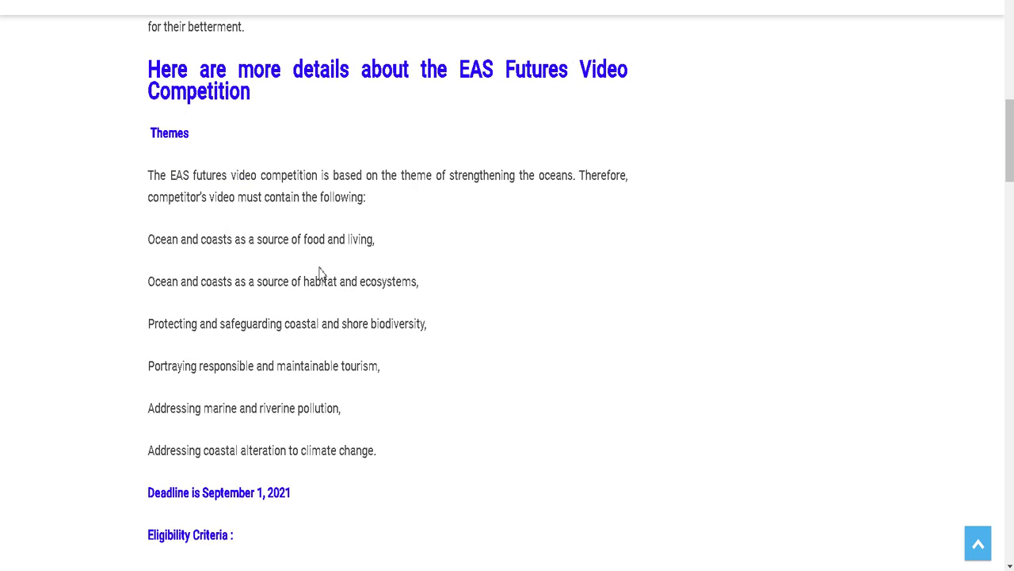
{"action": "scroll", "coordinate": [321, 272], "scroll_direction": "down", "scroll_amount": 1}
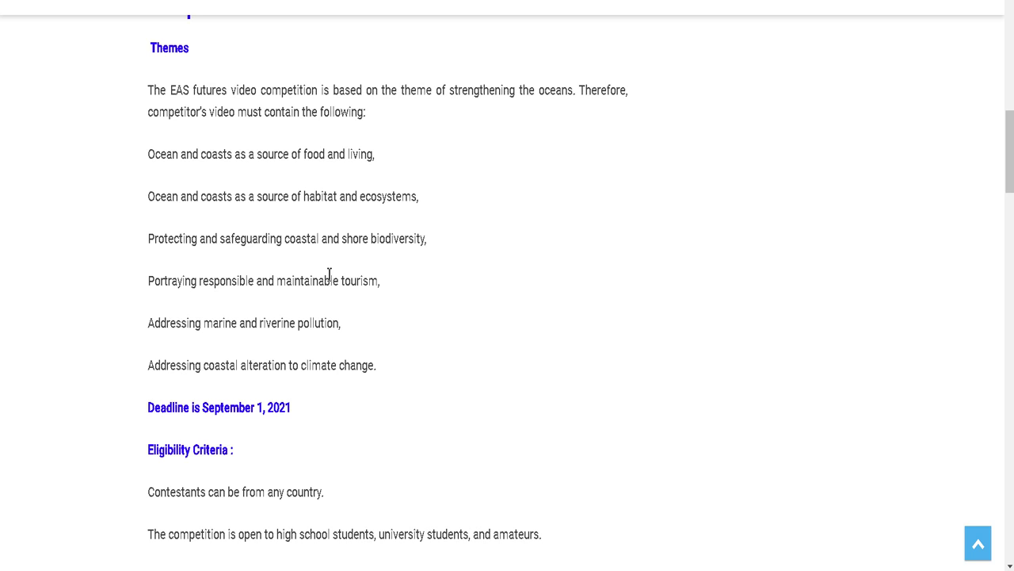
{"action": "scroll", "coordinate": [352, 282], "scroll_direction": "down", "scroll_amount": 1}
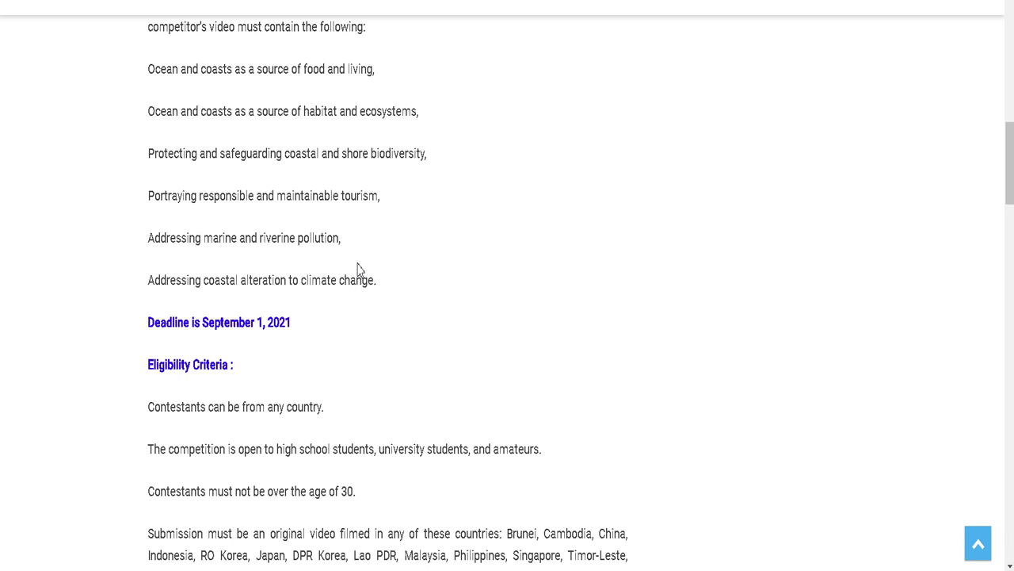
{"action": "scroll", "coordinate": [357, 266], "scroll_direction": "down", "scroll_amount": 1}
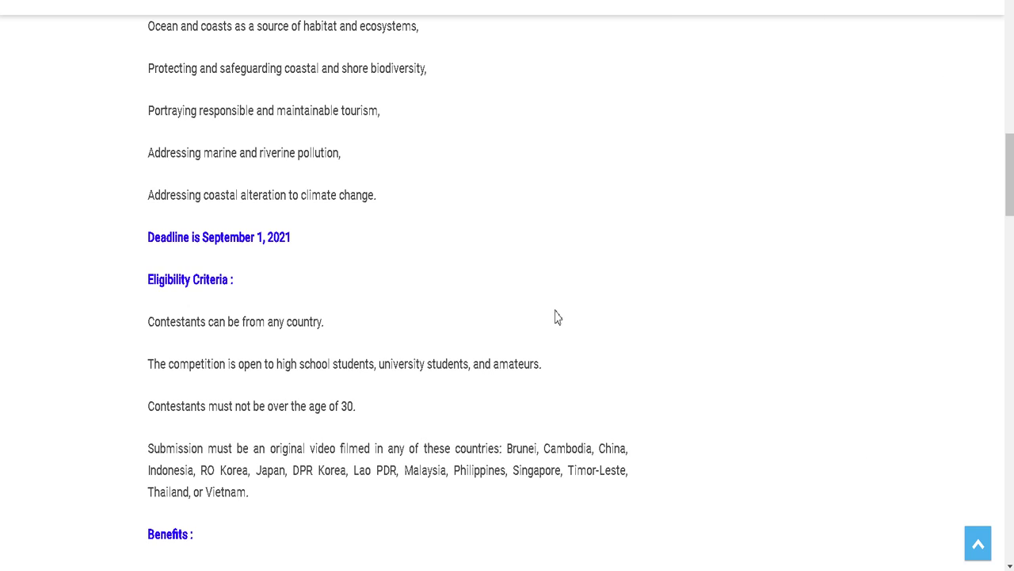
{"action": "scroll", "coordinate": [543, 312], "scroll_direction": "down", "scroll_amount": 3}
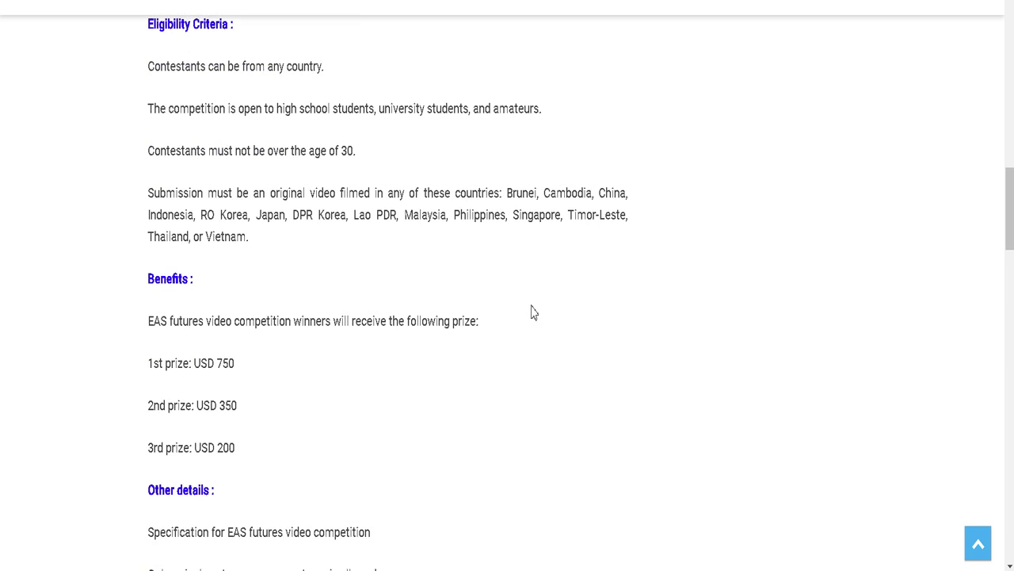
Scroll down through the remaining rules to the Application Process section
{"action": "scroll", "coordinate": [547, 315], "scroll_direction": "down", "scroll_amount": 3}
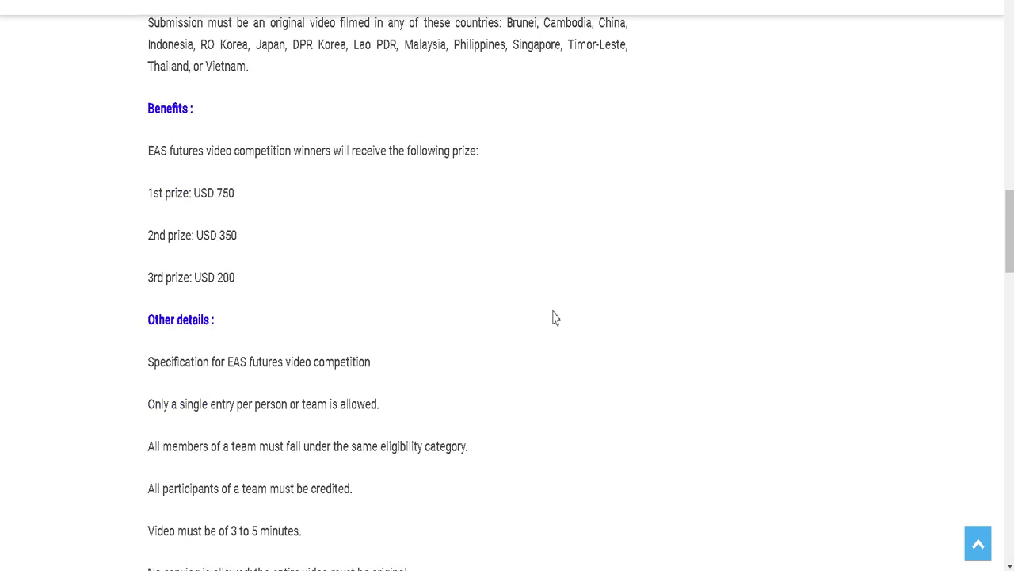
{"action": "scroll", "coordinate": [553, 316], "scroll_direction": "down", "scroll_amount": 2}
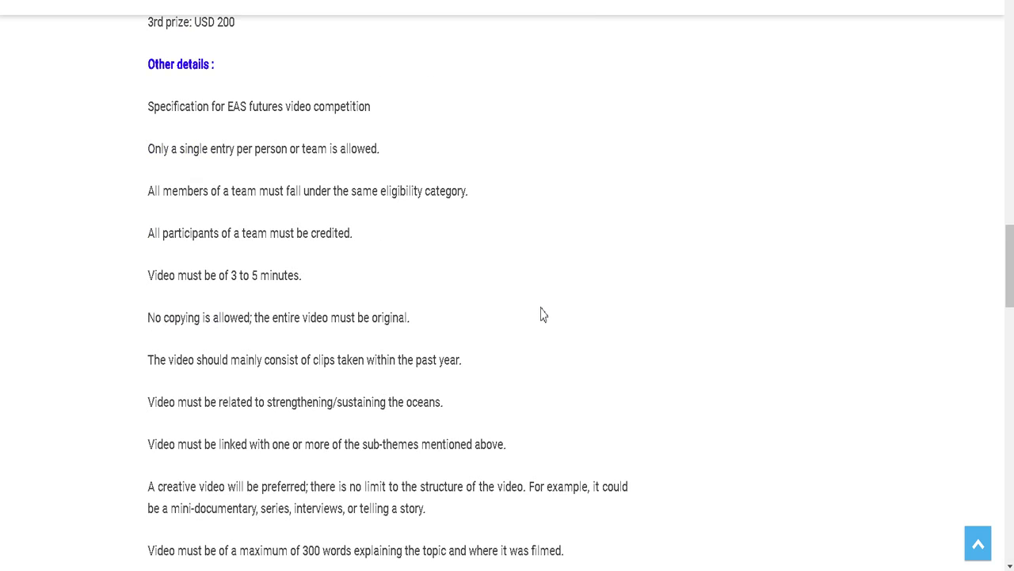
{"action": "scroll", "coordinate": [542, 314], "scroll_direction": "down", "scroll_amount": 1}
{"action": "scroll", "coordinate": [543, 314], "scroll_direction": "down", "scroll_amount": 1}
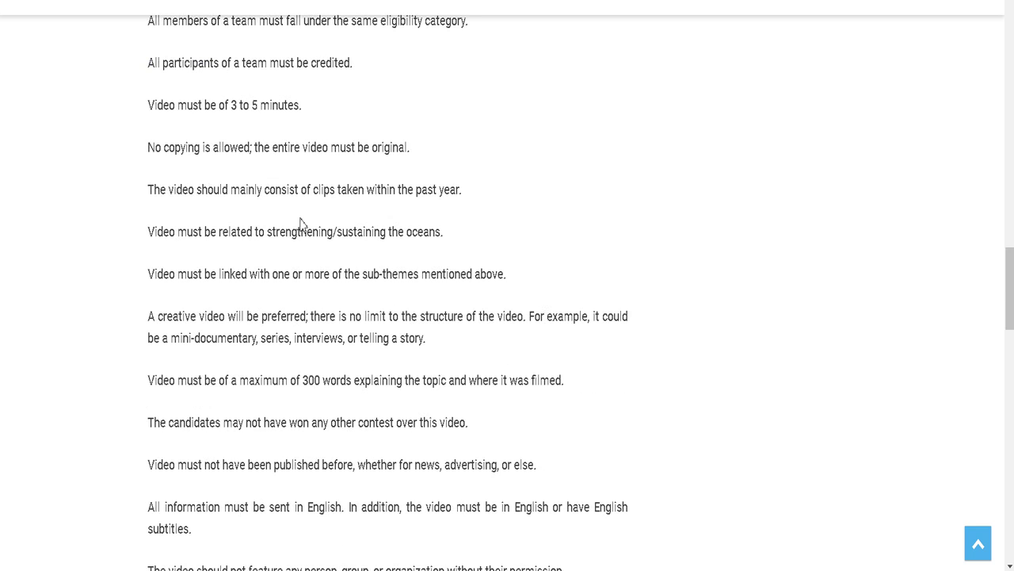
{"action": "scroll", "coordinate": [308, 235], "scroll_direction": "down", "scroll_amount": 3}
{"action": "scroll", "coordinate": [310, 236], "scroll_direction": "down", "scroll_amount": 1}
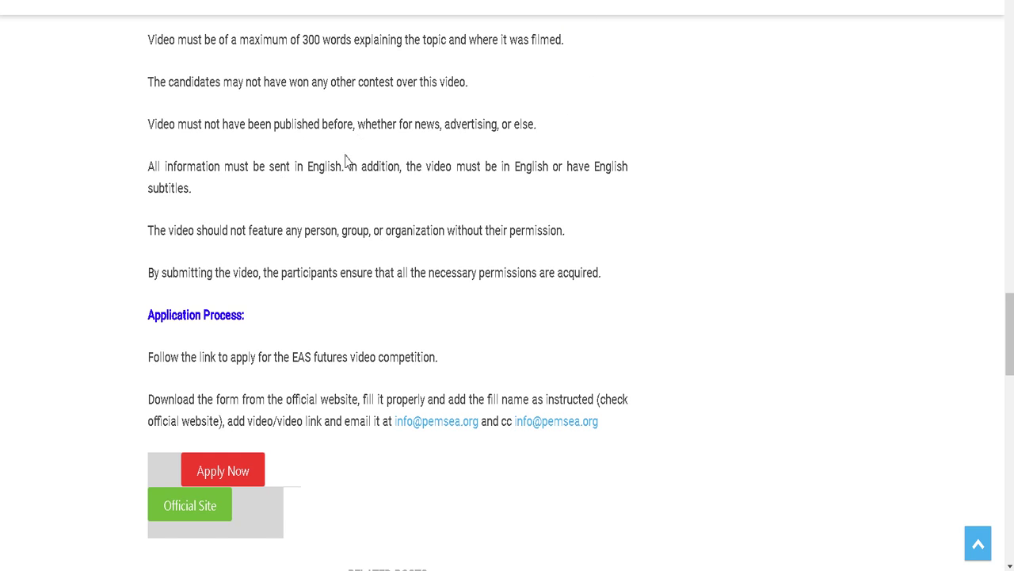
{"action": "scroll", "coordinate": [358, 245], "scroll_direction": "up", "scroll_amount": 2}
{"action": "scroll", "coordinate": [360, 247], "scroll_direction": "down", "scroll_amount": 5}
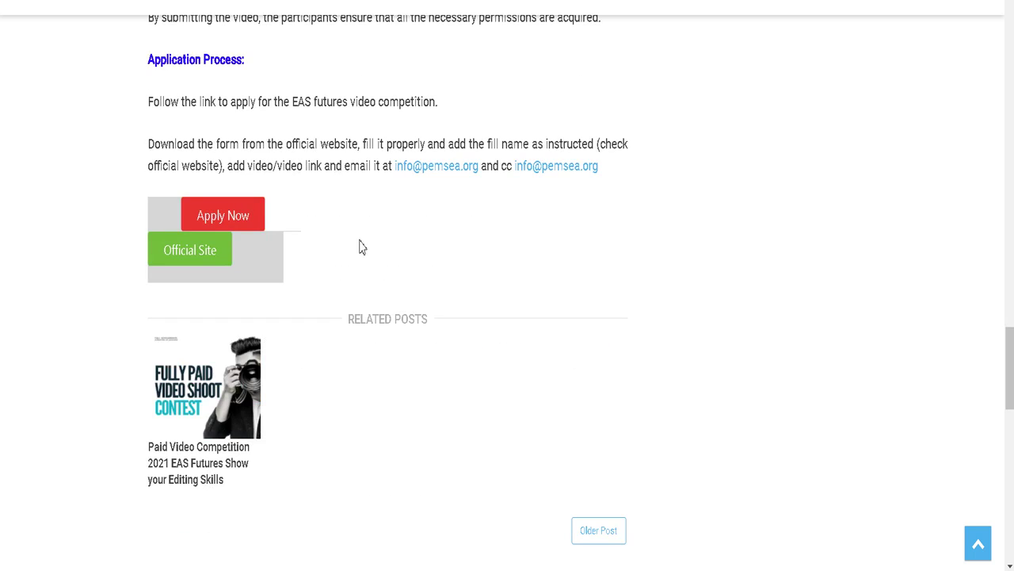
Open the PEMSEA competition page and read its Submission of Videos and License sections
{"action": "left_click", "coordinate": [243, 220]}
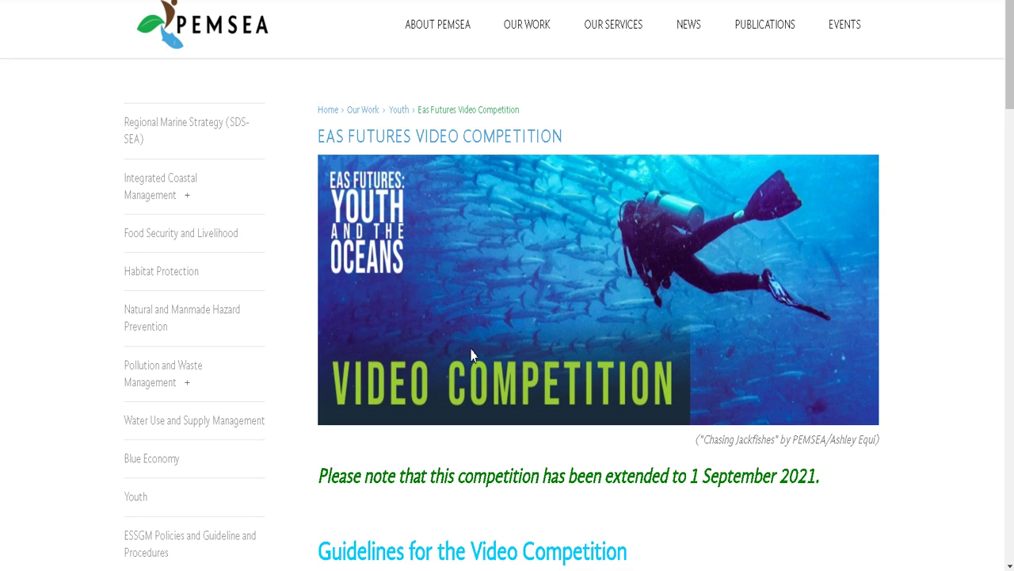
{"action": "scroll", "coordinate": [474, 341], "scroll_direction": "down", "scroll_amount": 2}
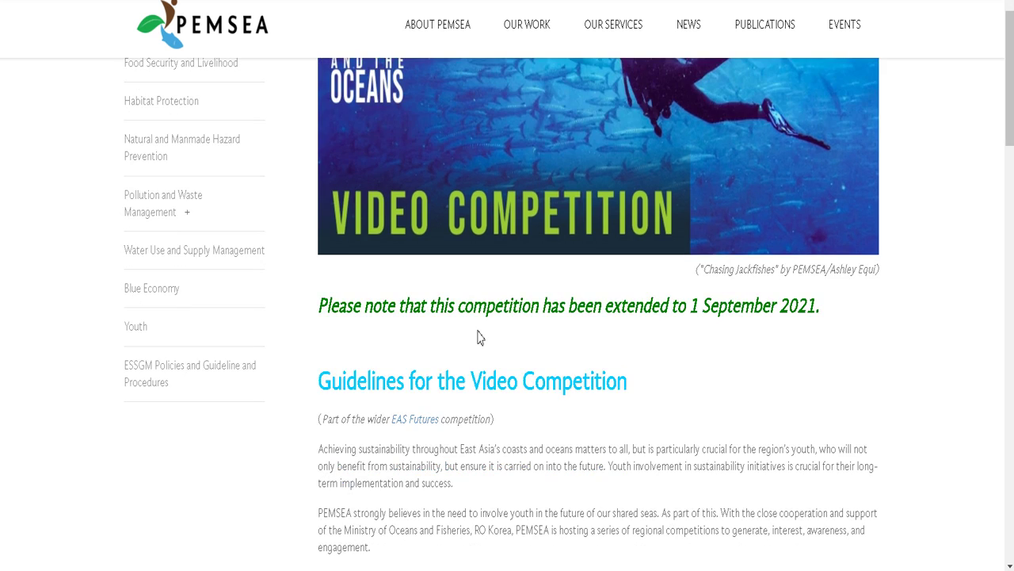
{"action": "scroll", "coordinate": [479, 337], "scroll_direction": "down", "scroll_amount": 2}
{"action": "scroll", "coordinate": [480, 336], "scroll_direction": "down", "scroll_amount": 2}
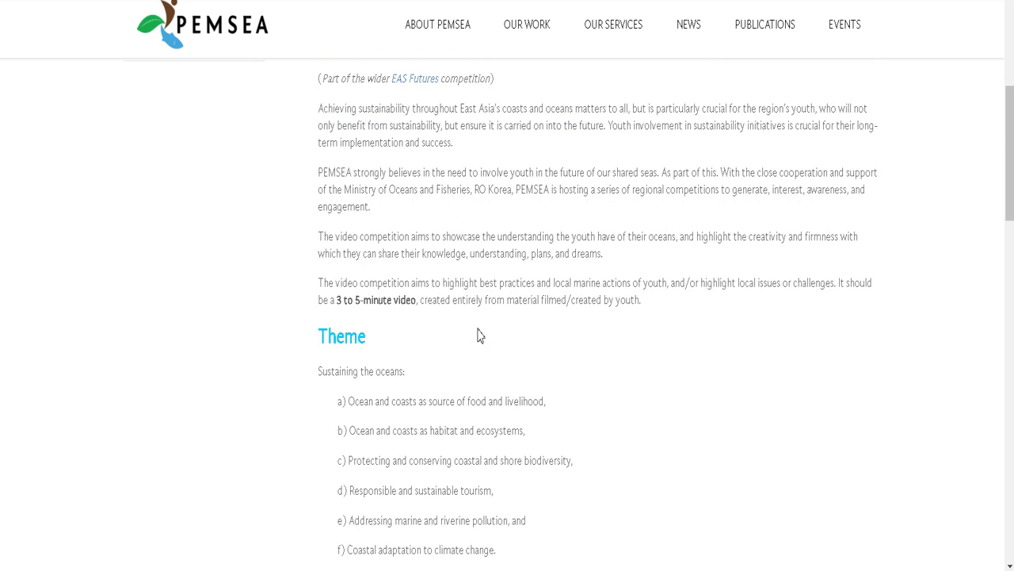
{"action": "scroll", "coordinate": [479, 336], "scroll_direction": "down", "scroll_amount": 2}
{"action": "scroll", "coordinate": [480, 336], "scroll_direction": "down", "scroll_amount": 5}
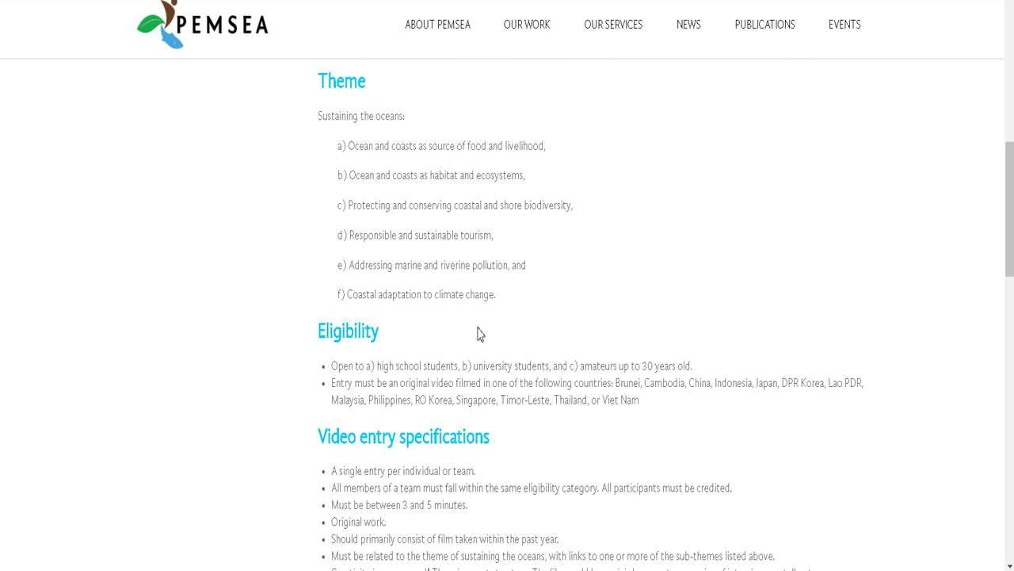
{"action": "scroll", "coordinate": [486, 319], "scroll_direction": "down", "scroll_amount": 4}
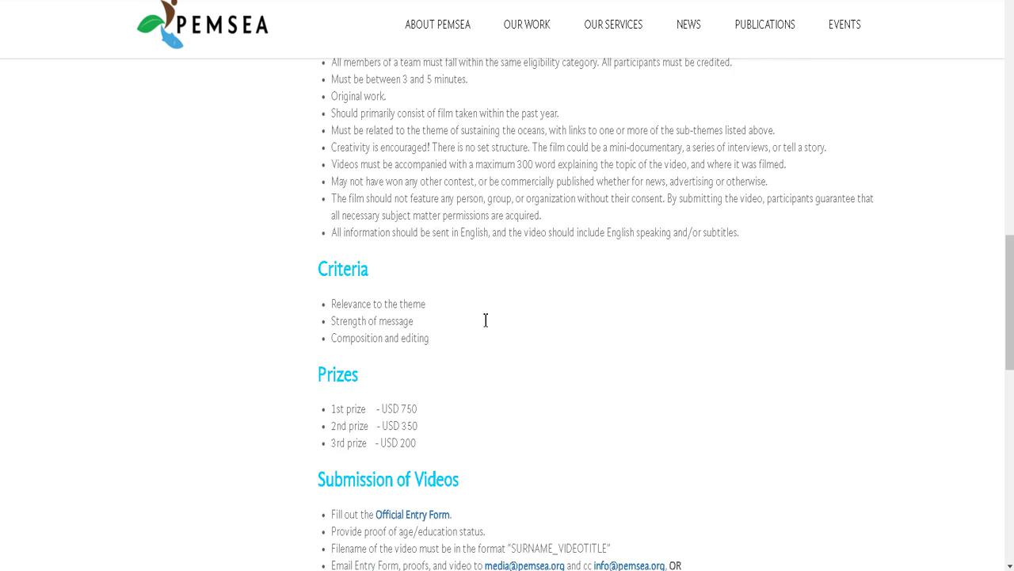
{"action": "scroll", "coordinate": [487, 326], "scroll_direction": "down", "scroll_amount": 8}
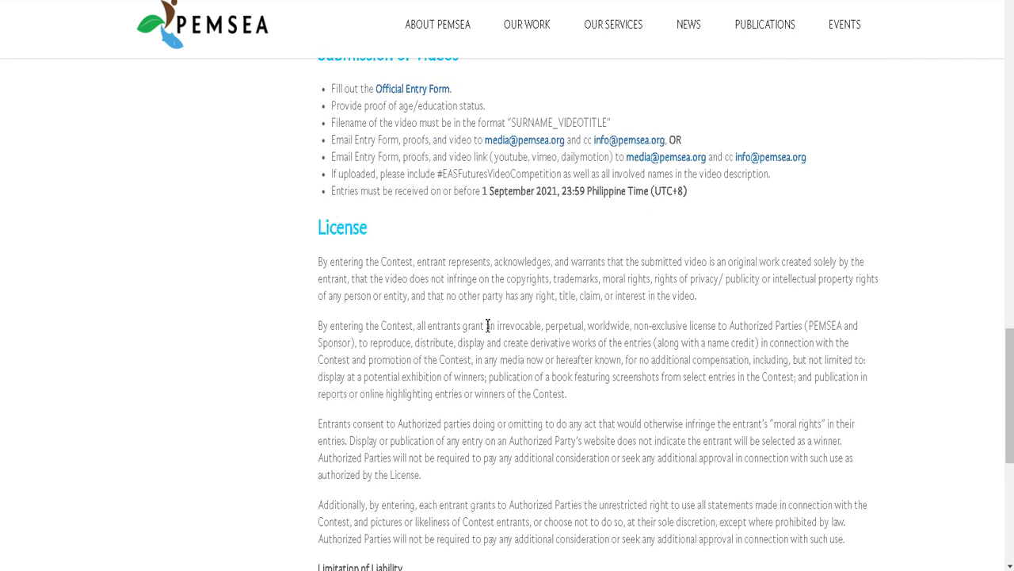
{"action": "scroll", "coordinate": [487, 328], "scroll_direction": "up", "scroll_amount": 13}
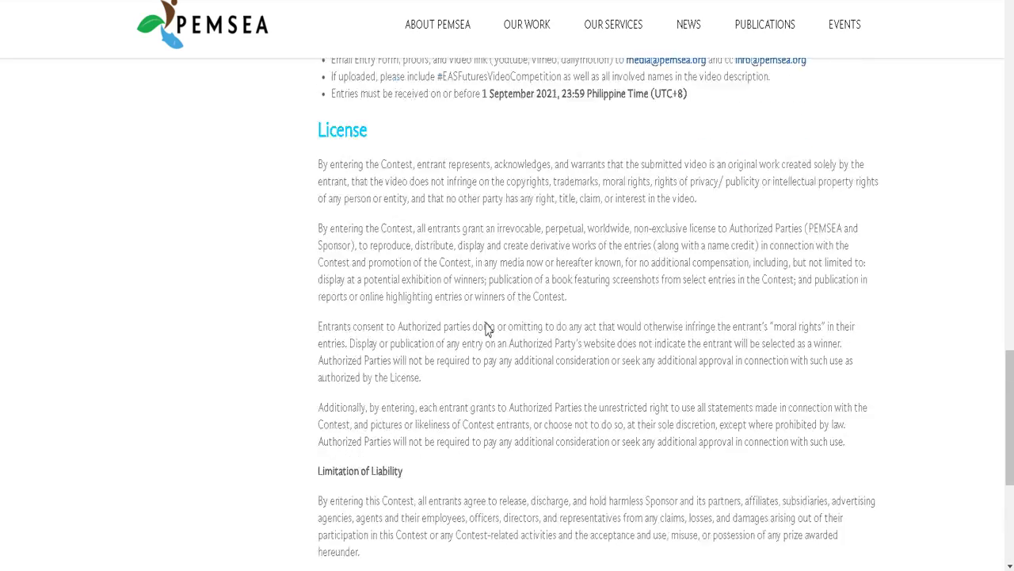
{"action": "scroll", "coordinate": [488, 328], "scroll_direction": "down", "scroll_amount": 7}
{"action": "scroll", "coordinate": [494, 323], "scroll_direction": "down", "scroll_amount": 3}
{"action": "scroll", "coordinate": [493, 315], "scroll_direction": "up", "scroll_amount": 6}
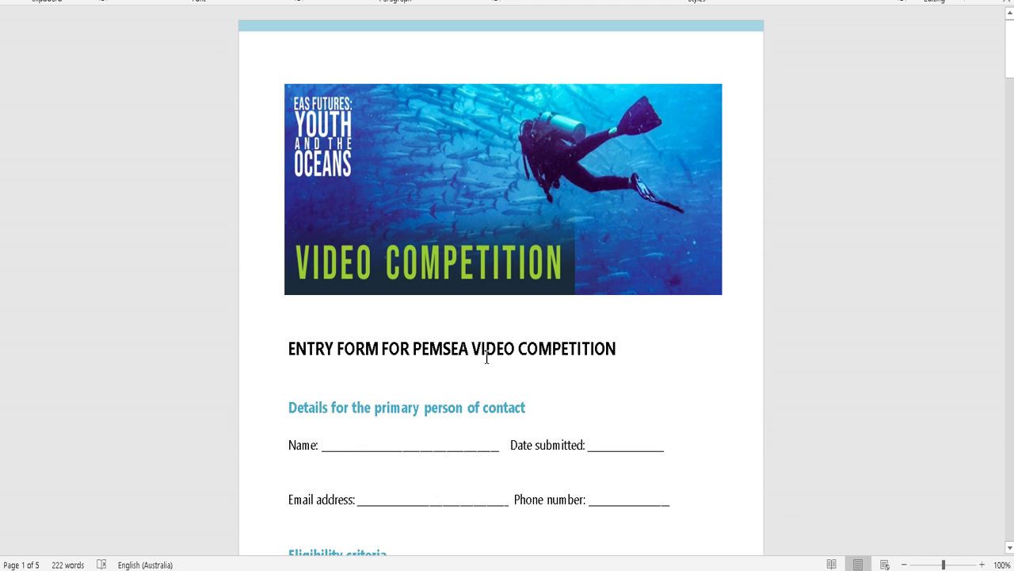
Enter the contact's name and date submitted 23/08/2021, removing the extra underscore
{"action": "scroll", "coordinate": [486, 357], "scroll_direction": "down", "scroll_amount": 1}
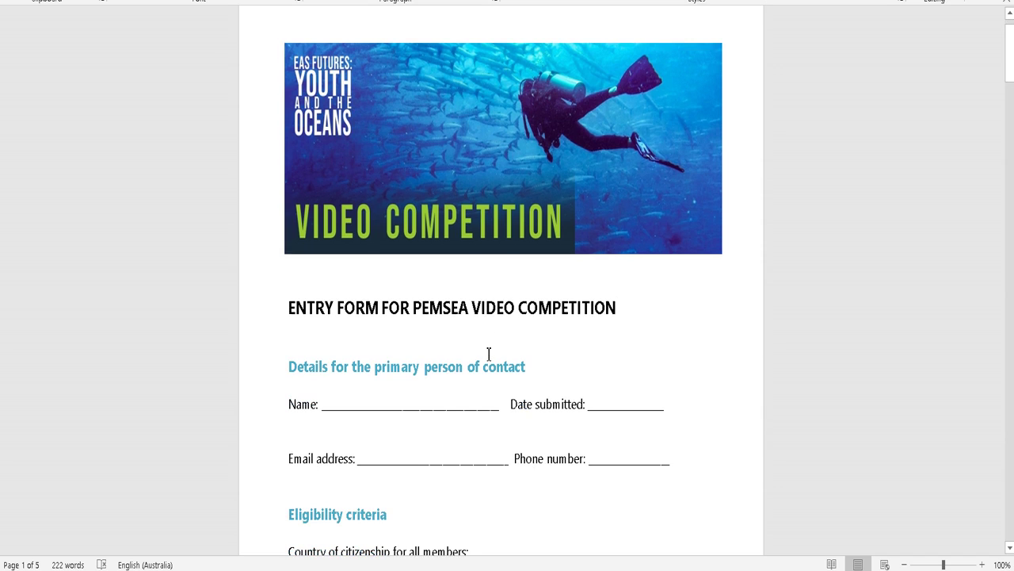
{"action": "left_click", "coordinate": [445, 401]}
{"action": "type", "text": "ABC"}
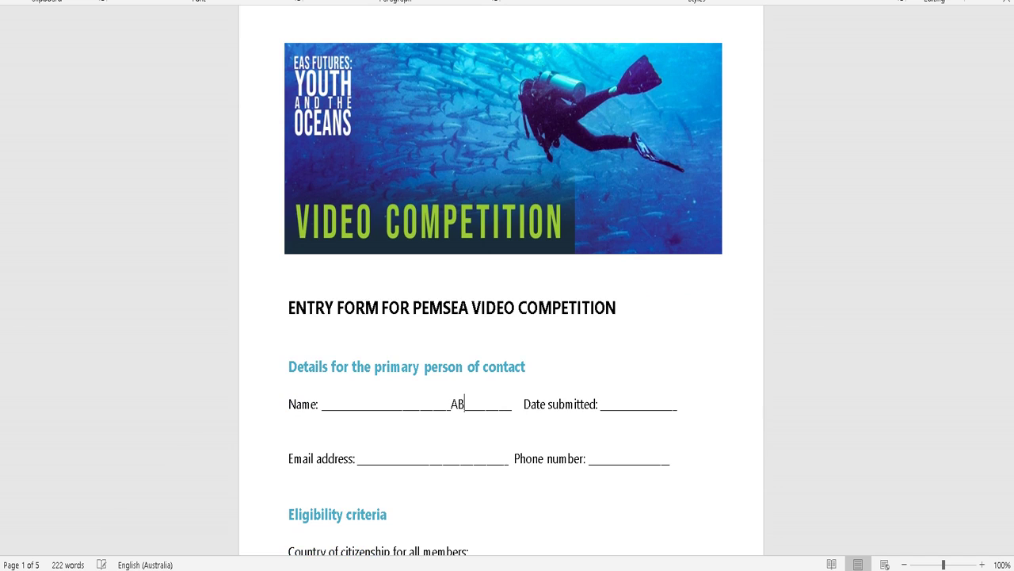
{"action": "left_click", "coordinate": [642, 405]}
{"action": "type", "text": "23"}
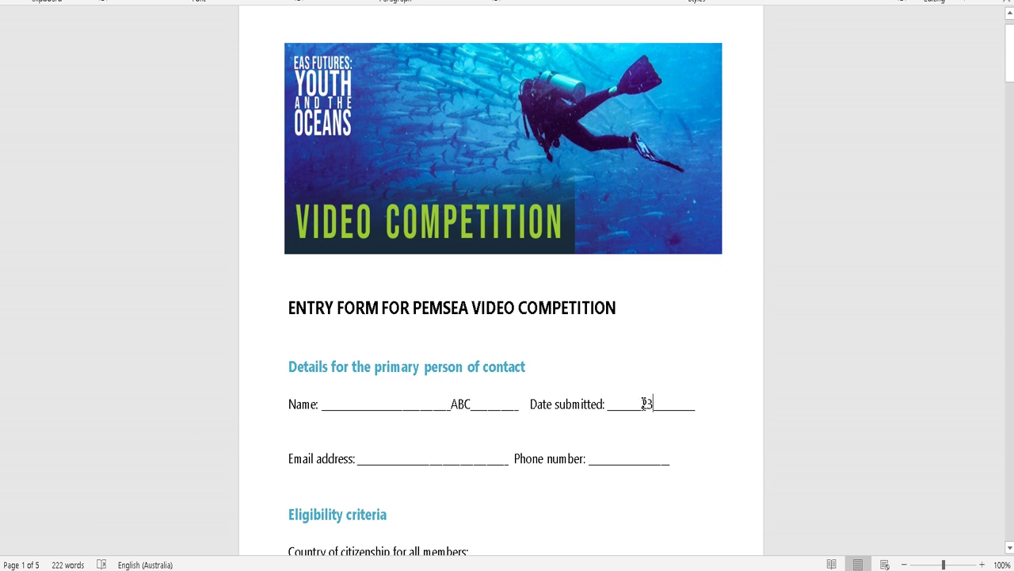
{"action": "type", "text": "/08/2021"}
{"action": "scroll", "coordinate": [515, 422], "scroll_direction": "down", "scroll_amount": 1}
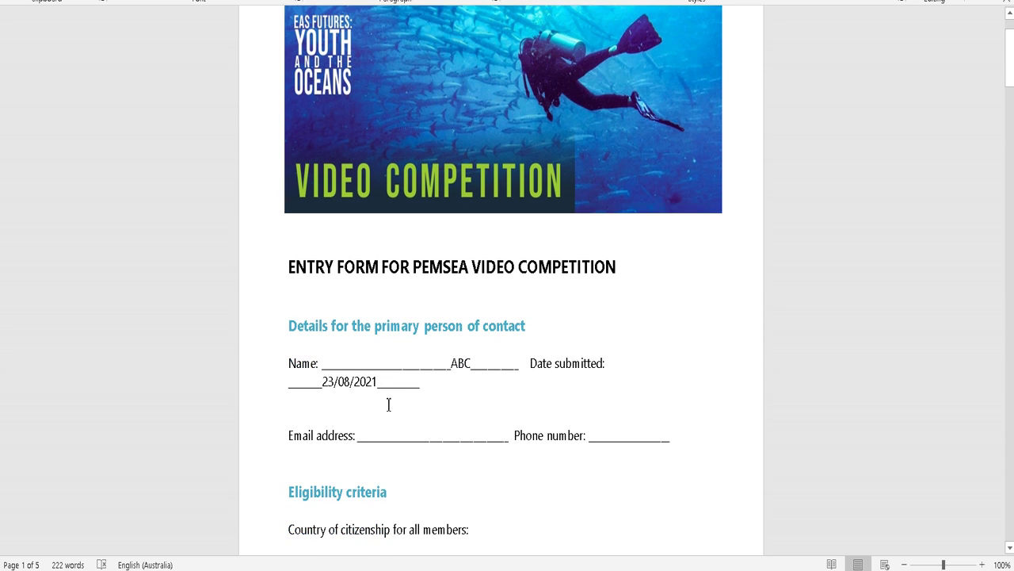
{"action": "left_click", "coordinate": [428, 387]}
{"action": "key", "text": "BackSpace"}
{"action": "key", "text": "BackSpace"}
{"action": "key", "text": "BackSpace"}
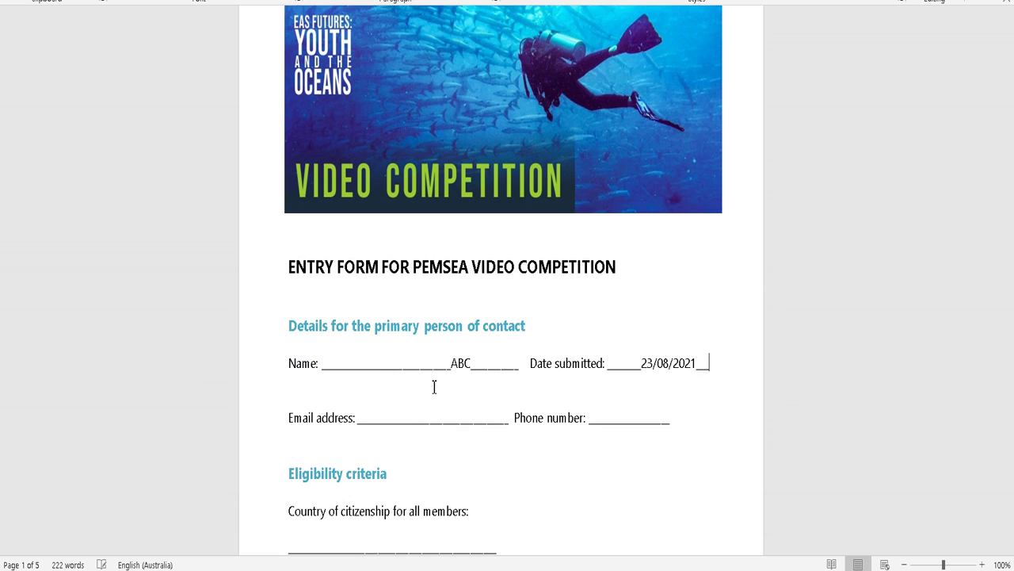
Fill in the contact's e-mail and phone number, and citizenship IND
{"action": "scroll", "coordinate": [432, 389], "scroll_direction": "down", "scroll_amount": 1}
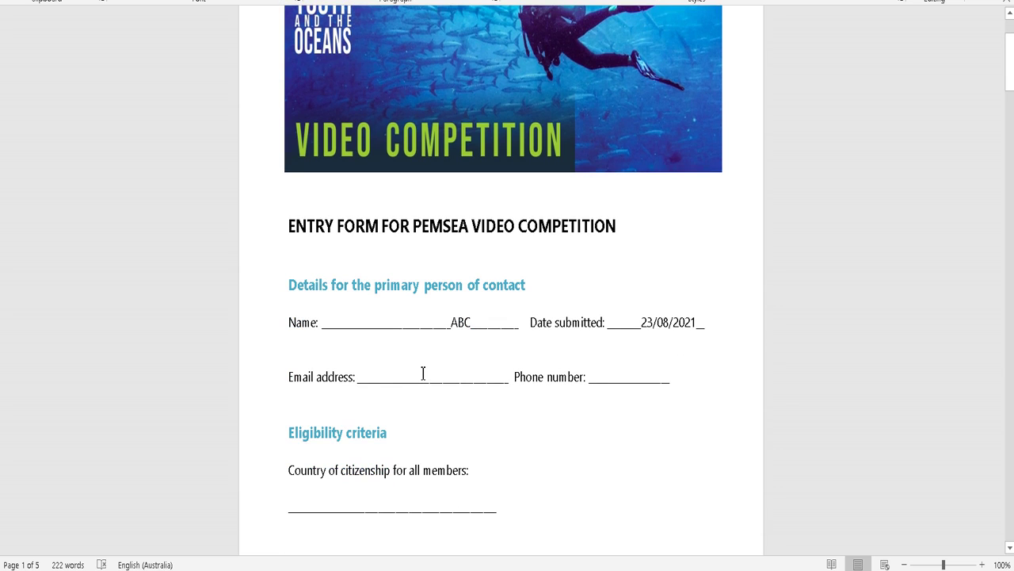
{"action": "type", "text": "XYX"}
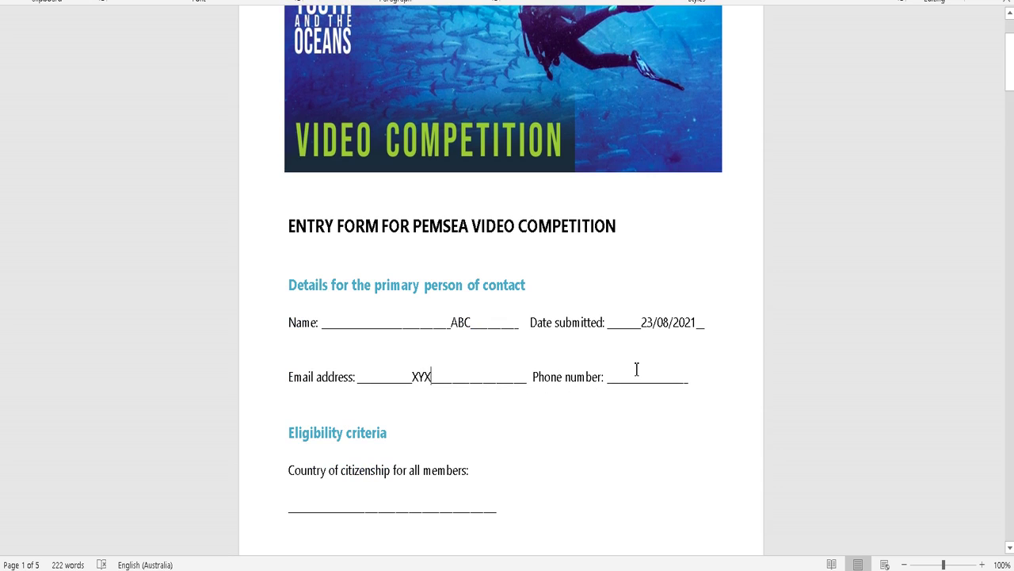
{"action": "left_click", "coordinate": [634, 376]}
{"action": "type", "text": "133"}
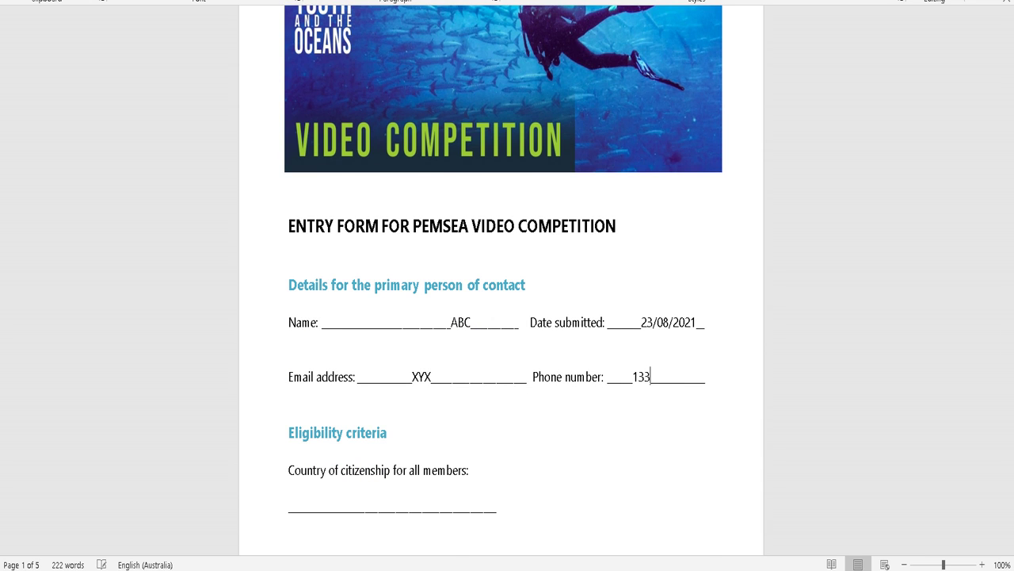
{"action": "scroll", "coordinate": [496, 369], "scroll_direction": "down", "scroll_amount": 3}
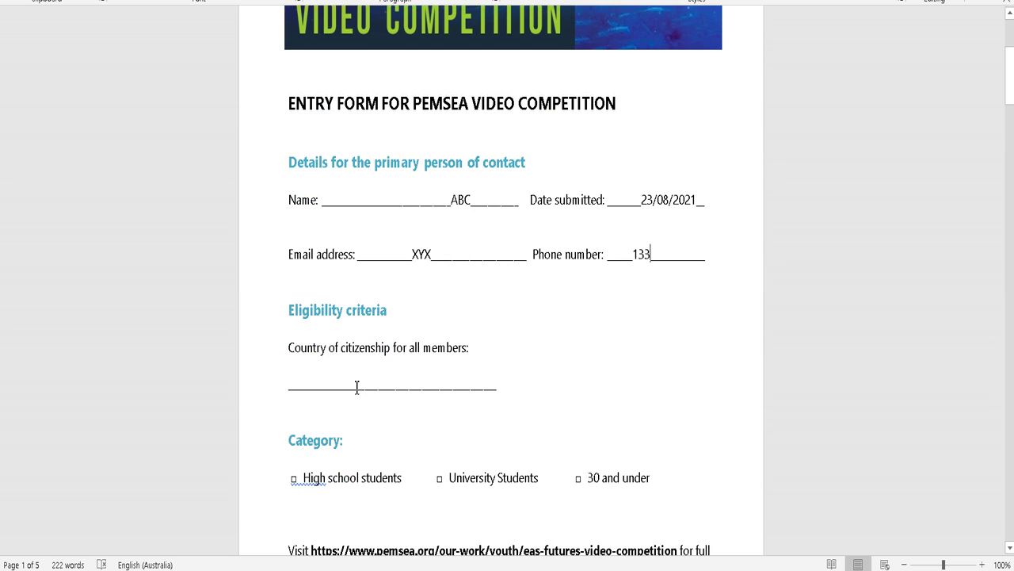
{"action": "type", "text": "IND"}
{"action": "scroll", "coordinate": [388, 381], "scroll_direction": "down", "scroll_amount": 3}
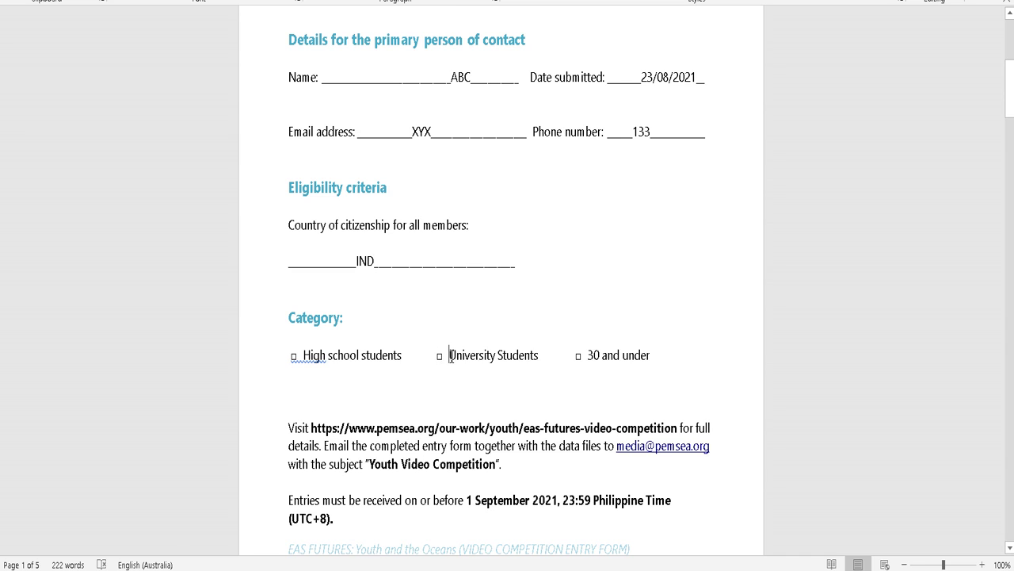
Remove the spaces before University Students and underline it as the chosen category
{"action": "key", "text": "BackSpace"}
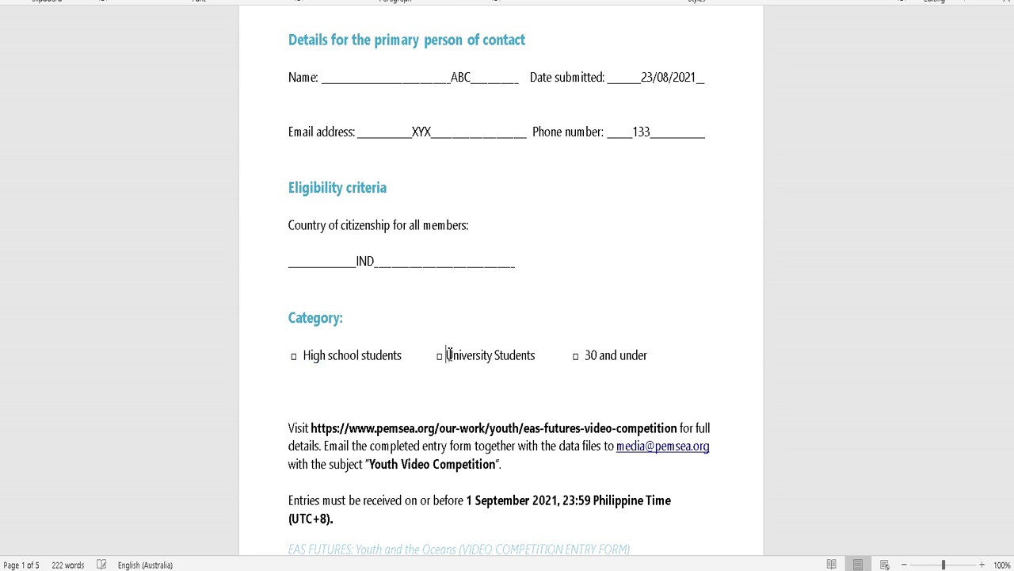
{"action": "key", "text": "BackSpace"}
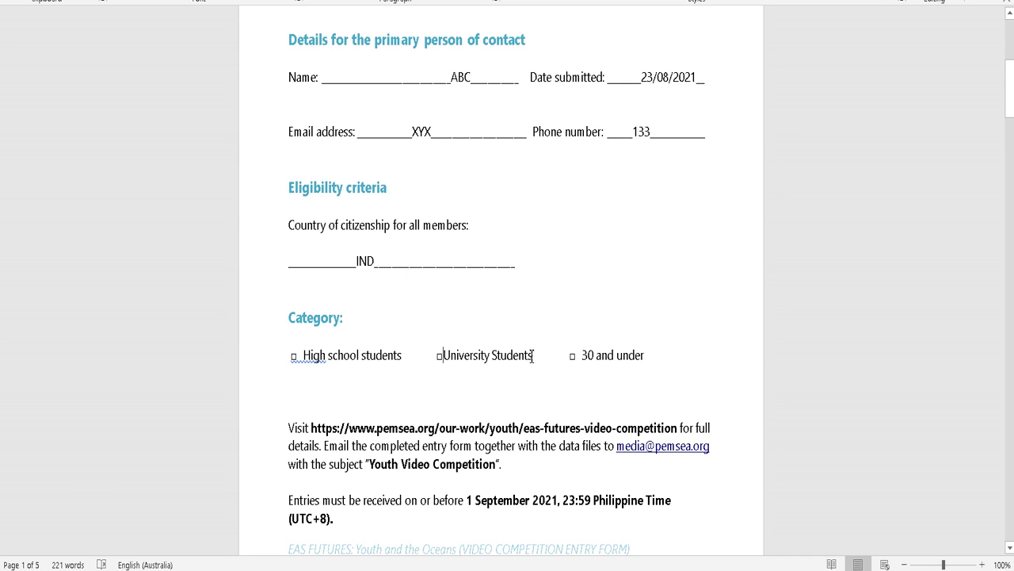
{"action": "left_click_drag", "start_coordinate": [533, 355], "coordinate": [456, 354]}
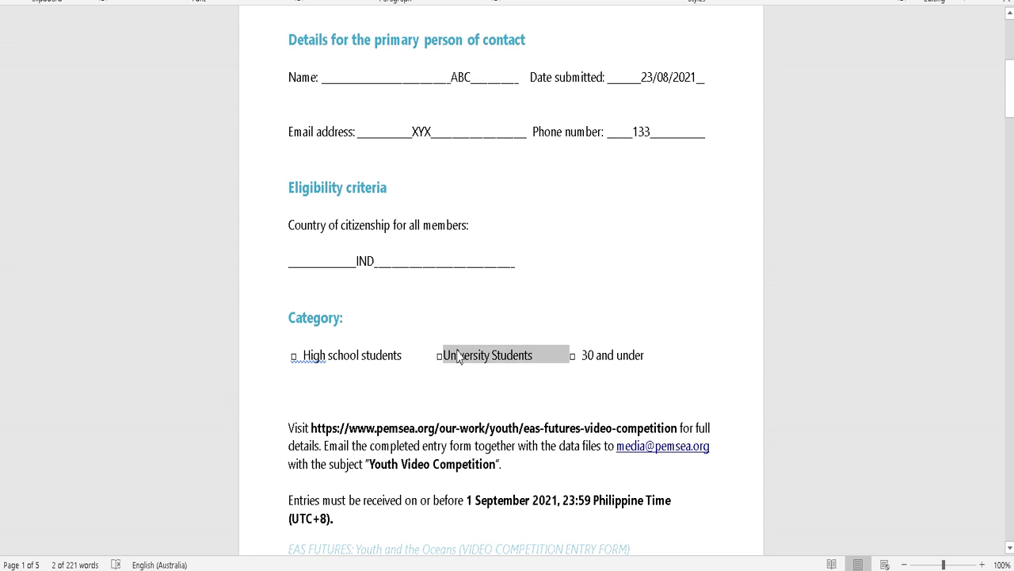
{"action": "key", "text": "ctrl+u"}
{"action": "left_click", "coordinate": [519, 393]}
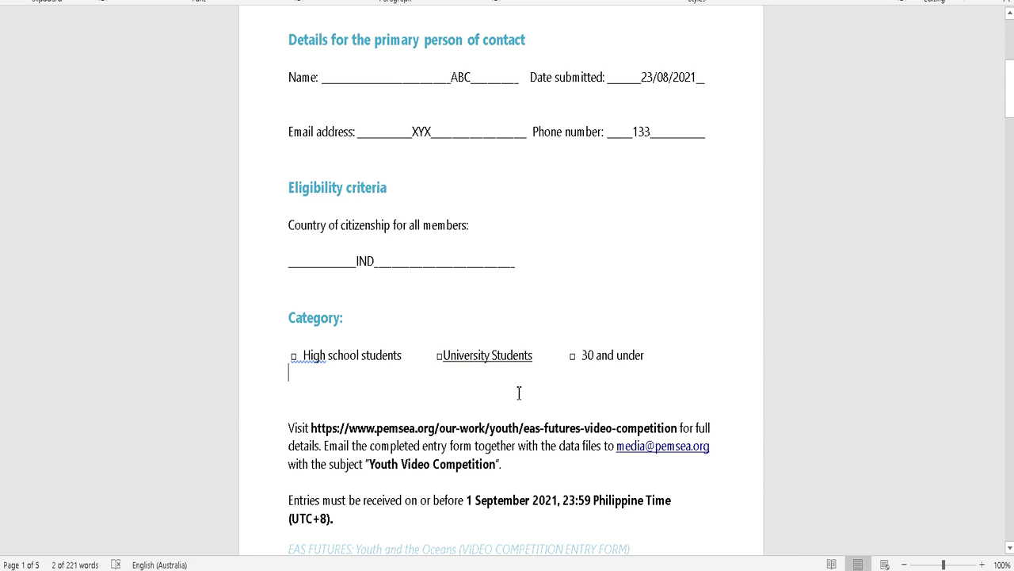
{"action": "scroll", "coordinate": [468, 408], "scroll_direction": "down", "scroll_amount": 2}
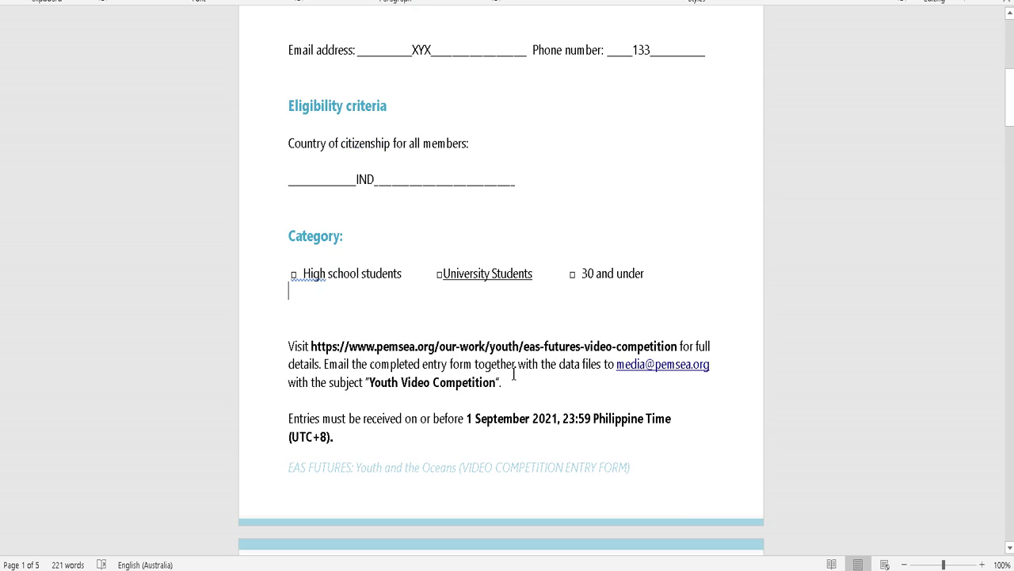
Scroll past the blank page to the consent declaration and signature lines
{"action": "scroll", "coordinate": [491, 364], "scroll_direction": "down", "scroll_amount": 1}
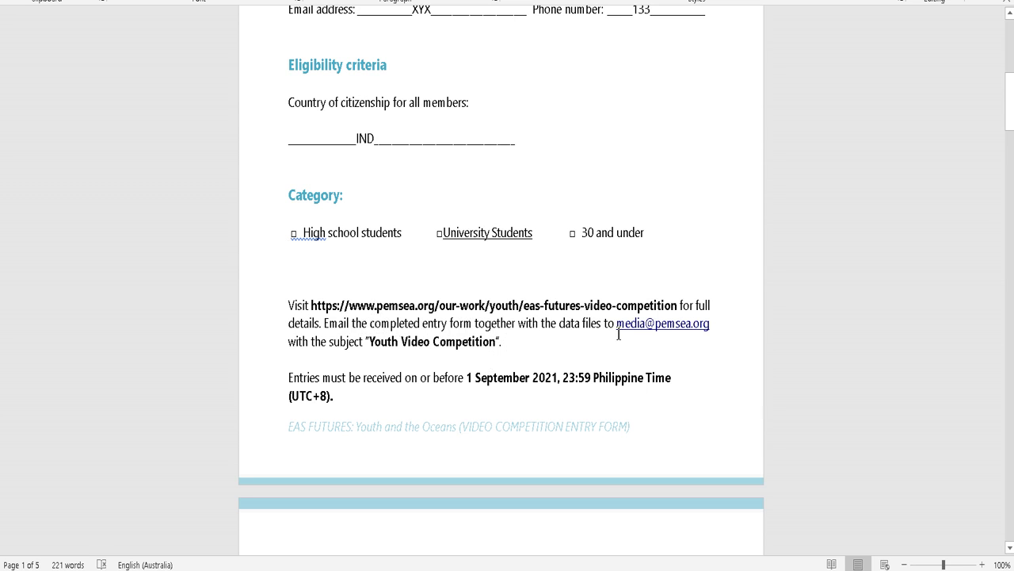
{"action": "scroll", "coordinate": [618, 332], "scroll_direction": "down", "scroll_amount": 1}
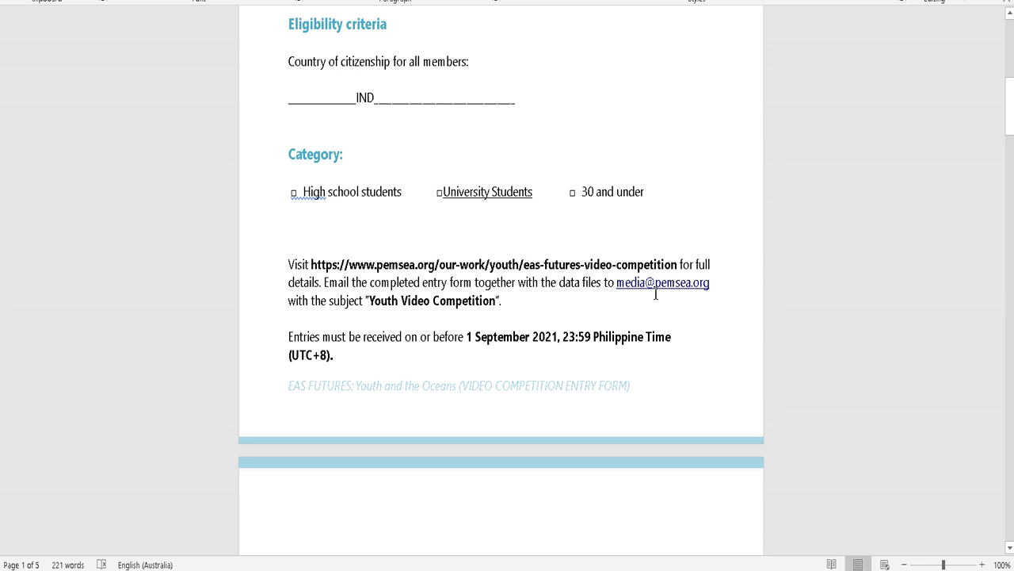
{"action": "scroll", "coordinate": [404, 278], "scroll_direction": "down", "scroll_amount": 1}
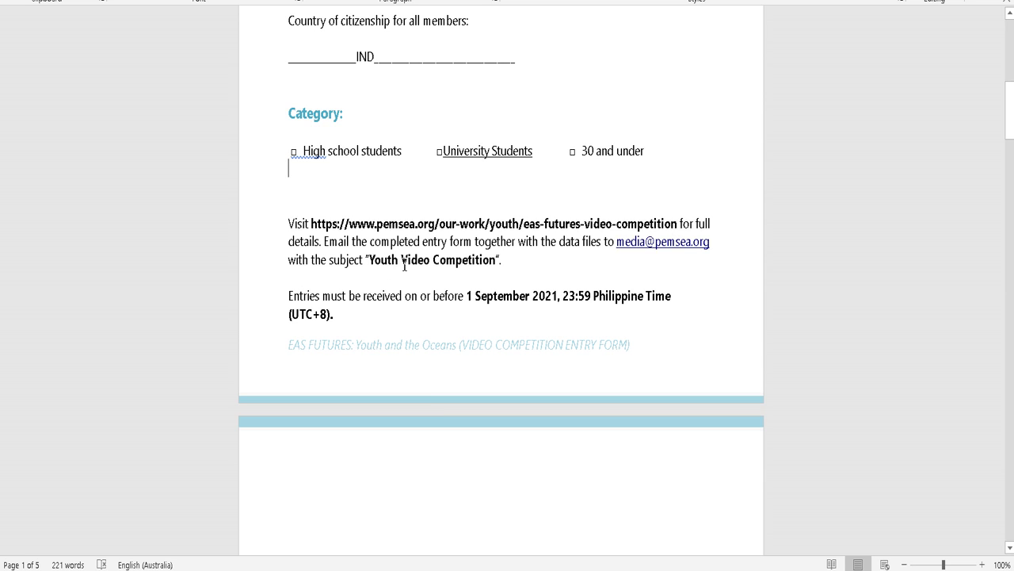
{"action": "scroll", "coordinate": [419, 273], "scroll_direction": "down", "scroll_amount": 9}
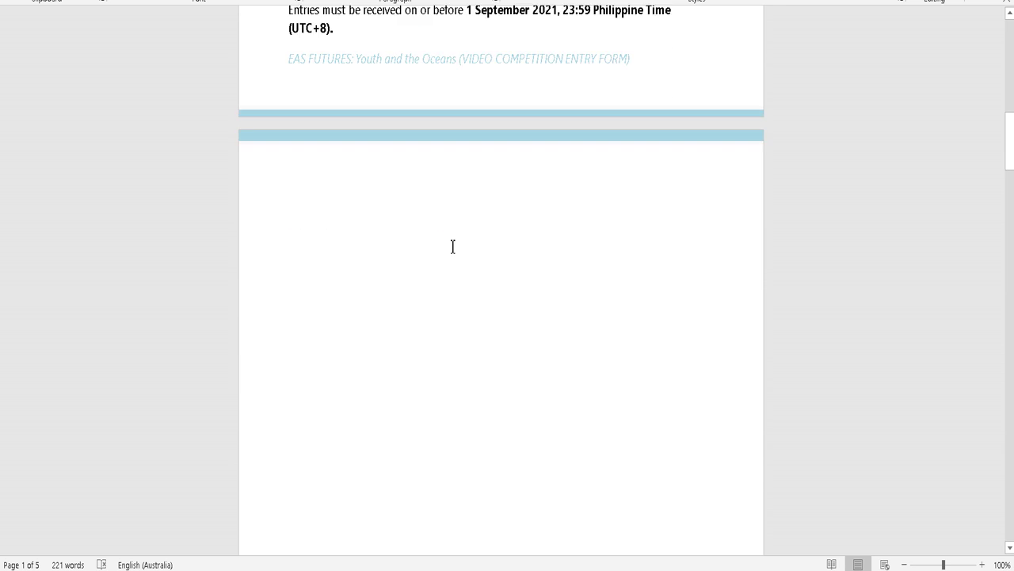
{"action": "scroll", "coordinate": [453, 247], "scroll_direction": "down", "scroll_amount": 12}
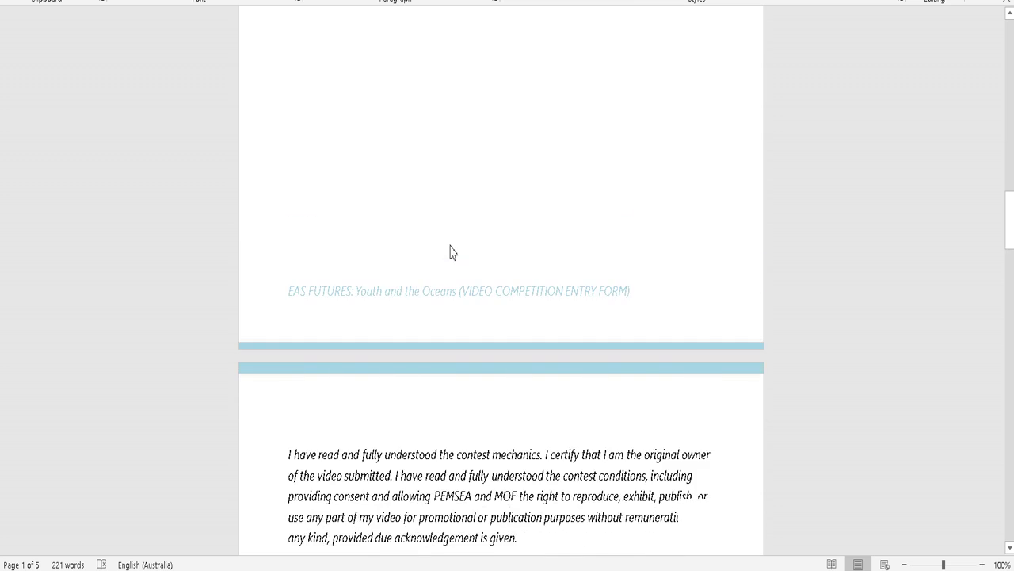
{"action": "scroll", "coordinate": [453, 252], "scroll_direction": "down", "scroll_amount": 6}
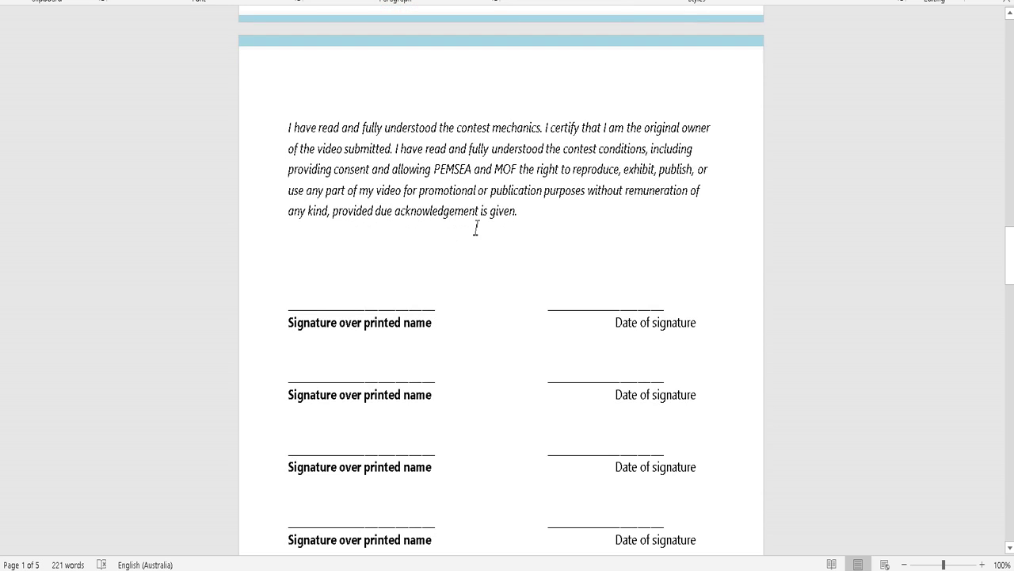
{"action": "left_click", "coordinate": [331, 168]}
Fill the five signature-over-printed-name lines with placeholder names
{"action": "scroll", "coordinate": [555, 133], "scroll_direction": "down", "scroll_amount": 1}
{"action": "scroll", "coordinate": [443, 159], "scroll_direction": "down", "scroll_amount": 1}
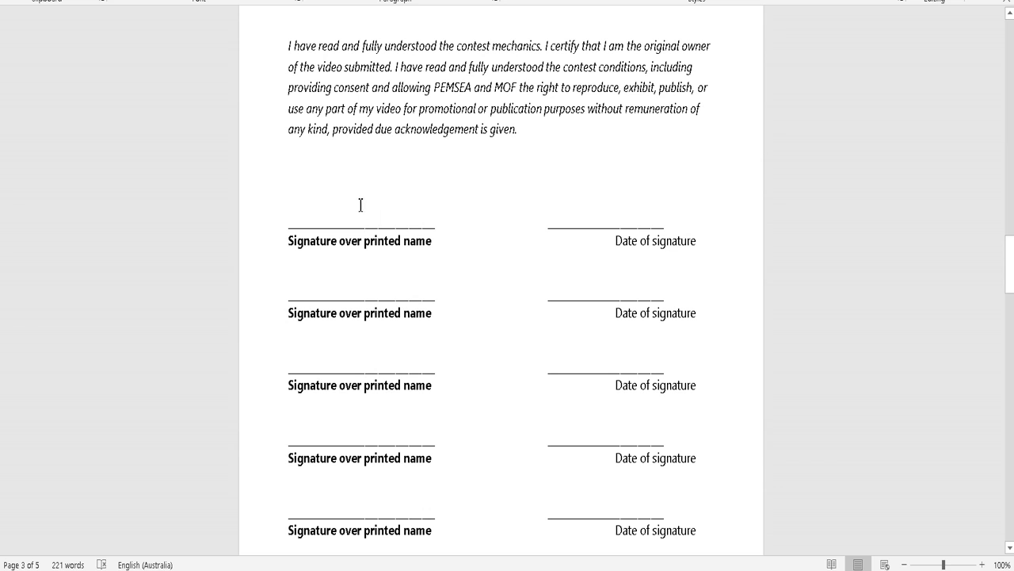
{"action": "left_click", "coordinate": [360, 205]}
{"action": "type", "text": "FFR451"}
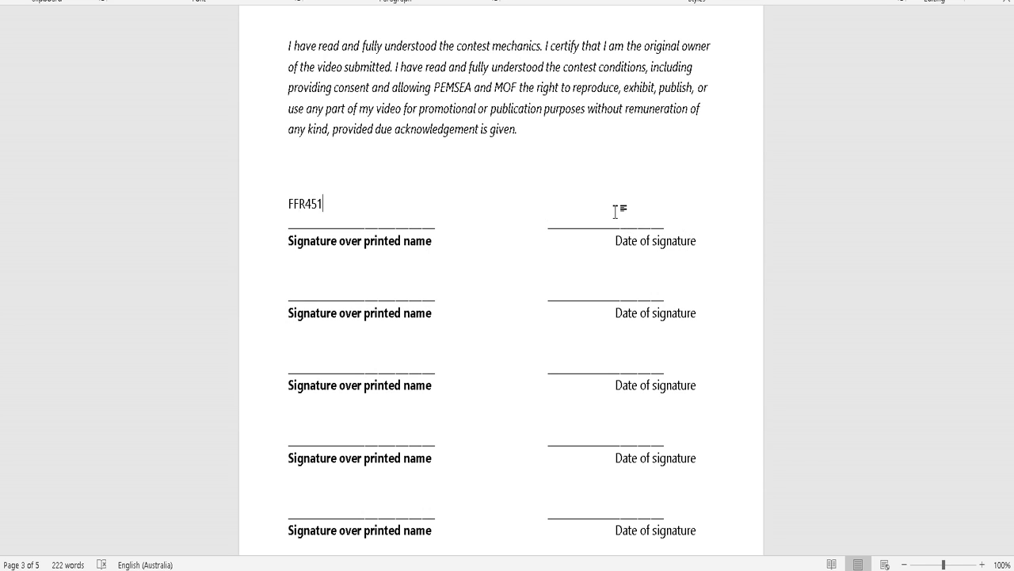
{"action": "left_click", "coordinate": [363, 278]}
{"action": "type", "text": "AA"}
{"action": "left_click", "coordinate": [352, 349]}
{"action": "type", "text": "AA"}
{"action": "left_click", "coordinate": [340, 414]}
{"action": "type", "text": "AA"}
{"action": "scroll", "coordinate": [333, 410], "scroll_direction": "down", "scroll_amount": 2}
{"action": "left_click", "coordinate": [324, 412]}
{"action": "type", "text": "AA"}
Position the cursor on the fourth and fifth date-of-signature lines
{"action": "scroll", "coordinate": [325, 433], "scroll_direction": "down", "scroll_amount": 2}
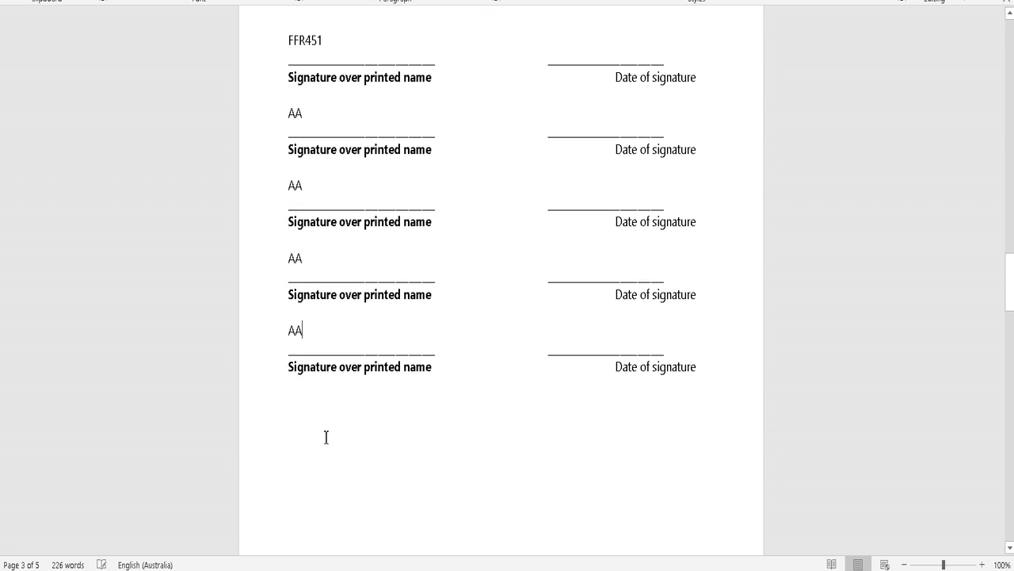
{"action": "left_click", "coordinate": [607, 273]}
{"action": "left_click", "coordinate": [662, 269]}
{"action": "left_click", "coordinate": [608, 275]}
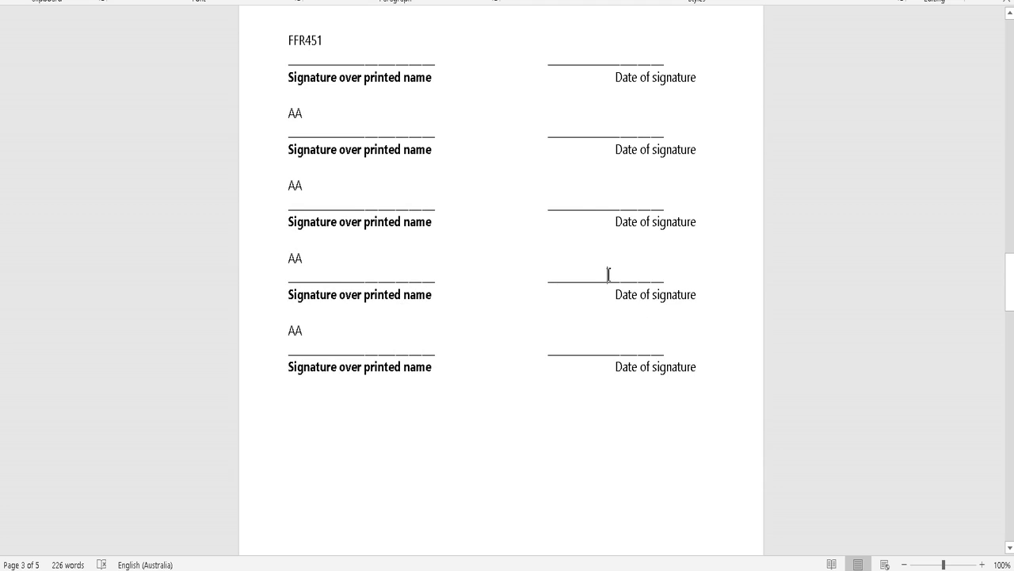
{"action": "left_click", "coordinate": [547, 277]}
{"action": "left_click", "coordinate": [588, 351]}
{"action": "left_click", "coordinate": [687, 366]}
Scroll to the Video information table and place the cursor in the empty Title cell
{"action": "scroll", "coordinate": [652, 196], "scroll_direction": "down", "scroll_amount": 1}
{"action": "scroll", "coordinate": [627, 174], "scroll_direction": "up", "scroll_amount": 3}
{"action": "scroll", "coordinate": [626, 168], "scroll_direction": "down", "scroll_amount": 14}
{"action": "scroll", "coordinate": [608, 223], "scroll_direction": "down", "scroll_amount": 3}
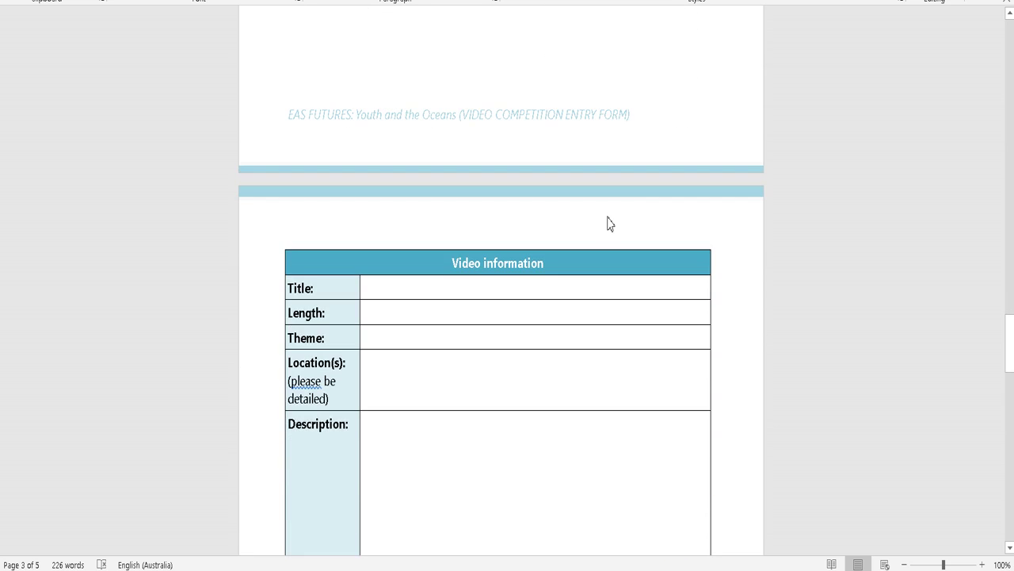
{"action": "left_click", "coordinate": [491, 254]}
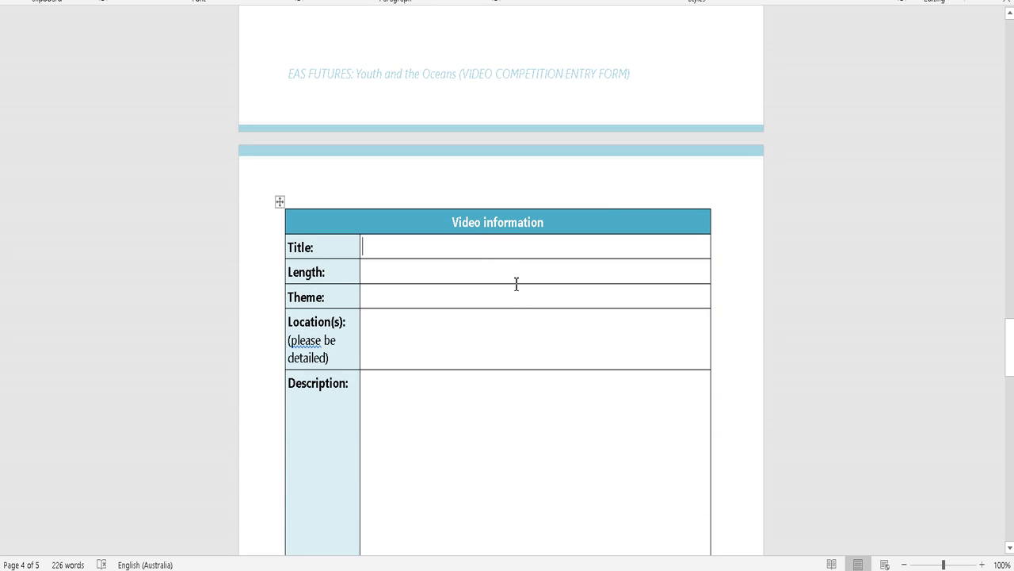
{"action": "type", "text": "O"}
{"action": "key", "text": "BackSpace"}
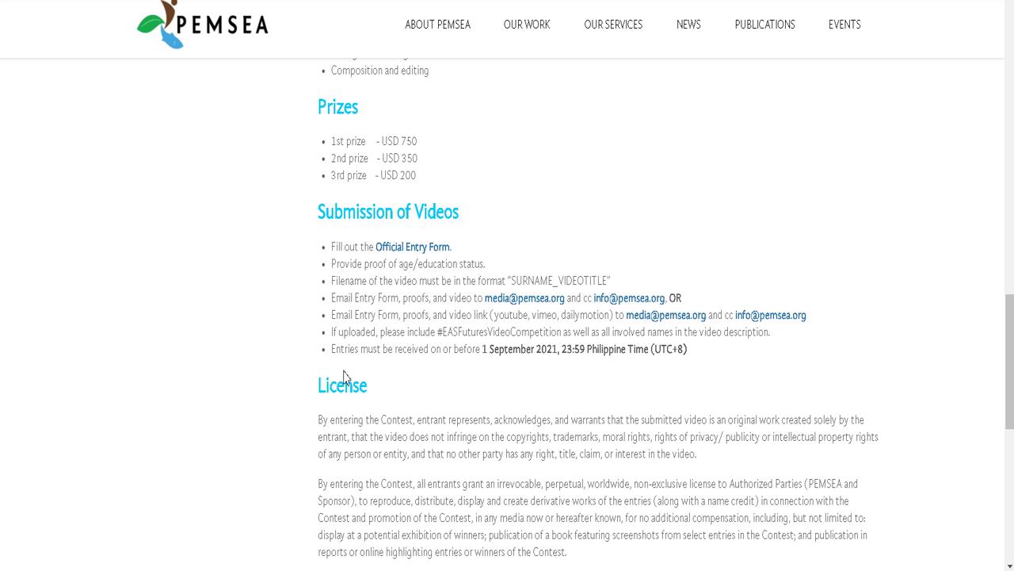
Copy the theme 'Ocean and coasts as source of food and livelihood' and return to Word
{"action": "scroll", "coordinate": [356, 358], "scroll_direction": "up", "scroll_amount": 10}
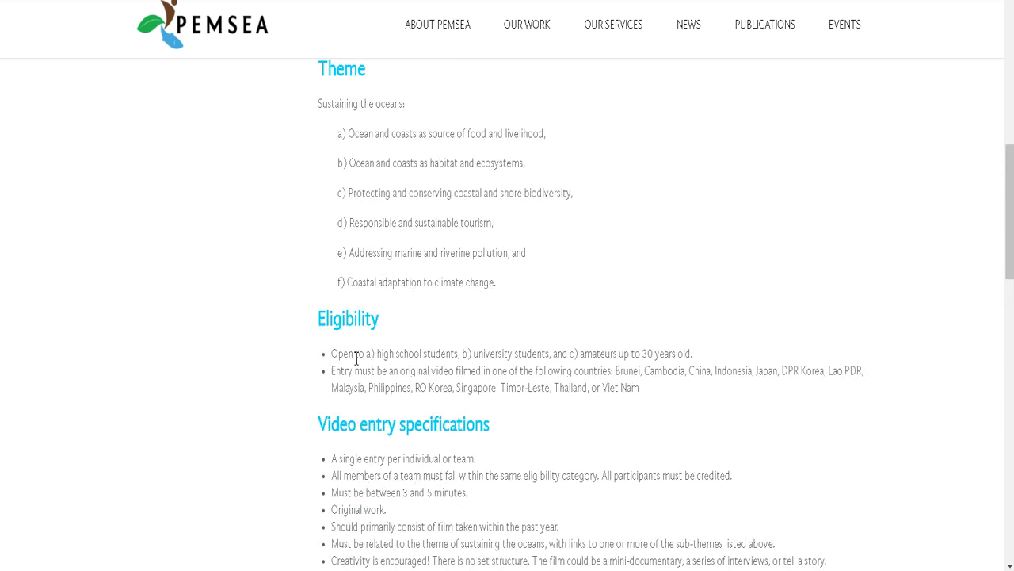
{"action": "scroll", "coordinate": [356, 358], "scroll_direction": "up", "scroll_amount": 3}
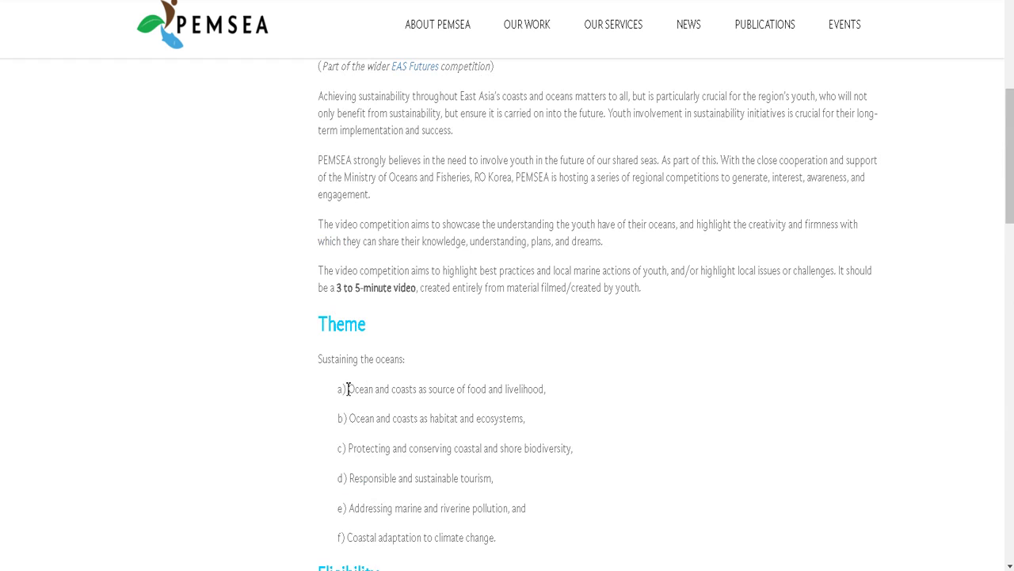
{"action": "left_click_drag", "start_coordinate": [349, 390], "coordinate": [546, 397]}
{"action": "key", "text": "ctrl+c"}
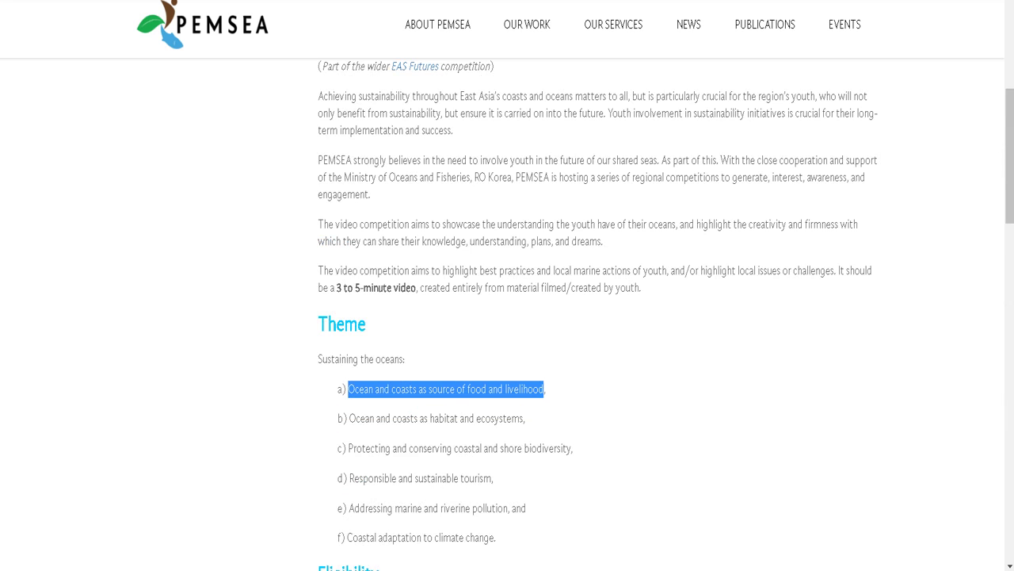
{"action": "key", "text": "alt+Tab"}
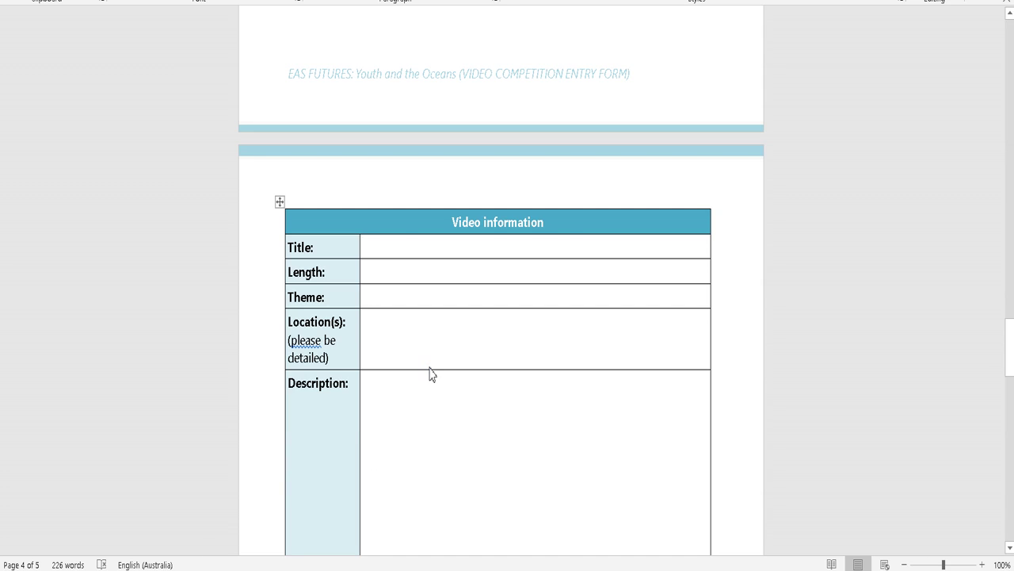
Paste the copied theme text into the Title cell and remove the extra line
{"action": "key", "text": "ctrl+v"}
{"action": "left_click", "coordinate": [393, 276]}
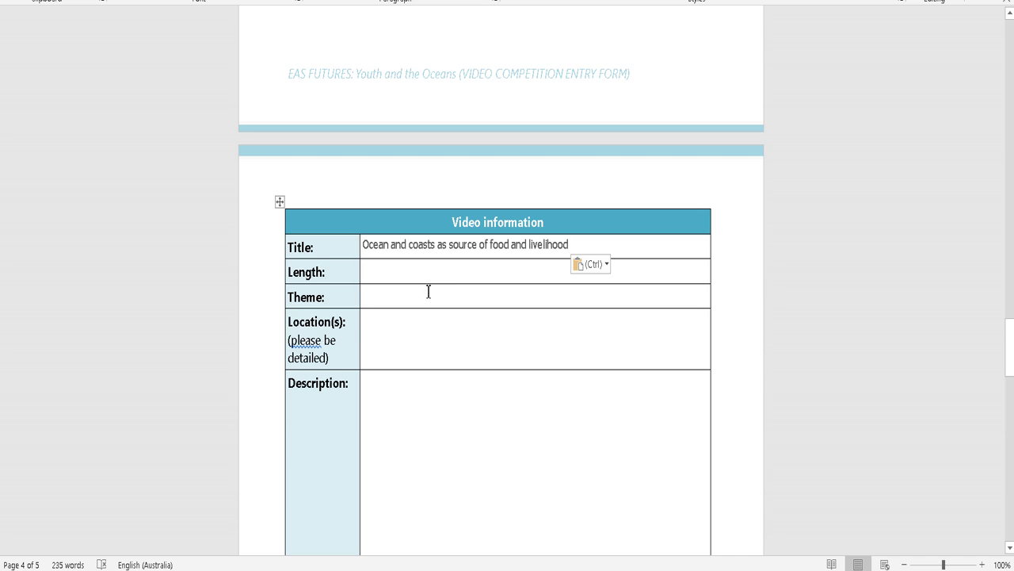
{"action": "left_click", "coordinate": [429, 273]}
{"action": "key", "text": "Left"}
{"action": "left_click", "coordinate": [576, 246]}
{"action": "type", "text": "\\"}
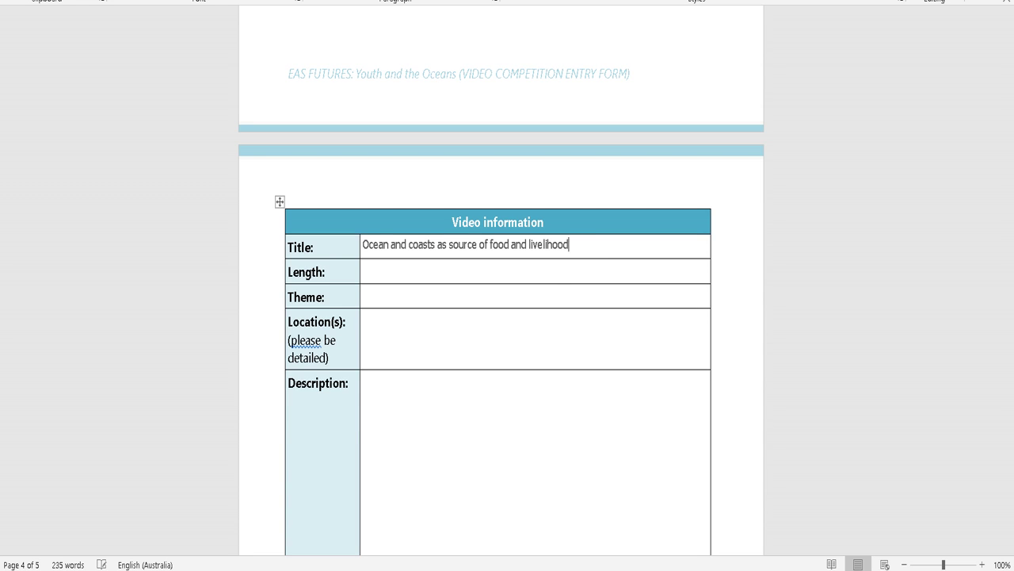
{"action": "key", "text": "Return"}
{"action": "key", "text": "BackSpace"}
Enter FOUR MIN as the video length
{"action": "key", "text": "Tab"}
{"action": "key", "text": "Tab"}
{"action": "left_click", "coordinate": [325, 271]}
{"action": "type", "text": "N"}
{"action": "key", "text": "BackSpace"}
{"action": "left_click", "coordinate": [419, 275]}
{"action": "type", "text": "F"}
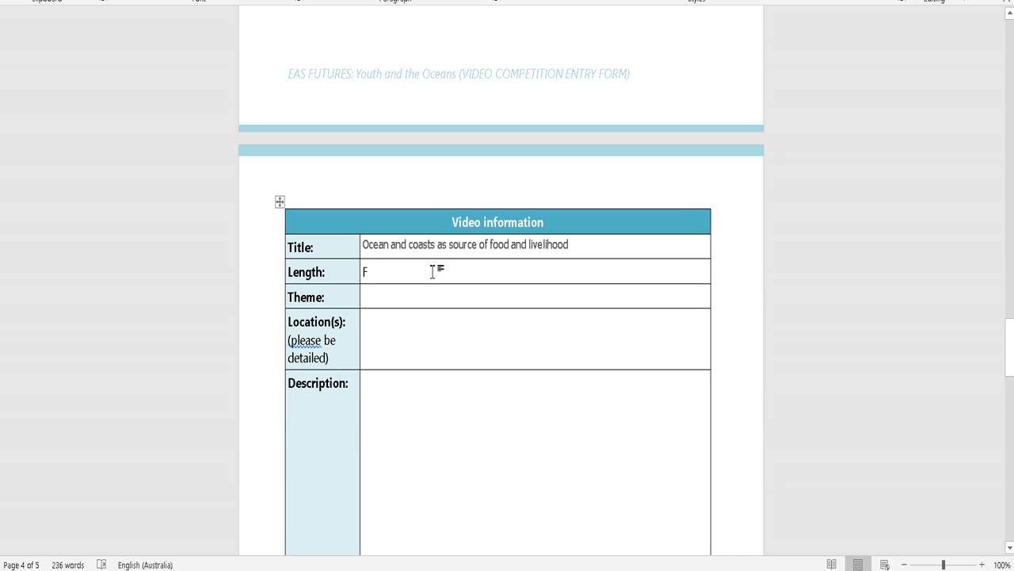
{"action": "type", "text": "OUR MIN"}
Paste the theme into Theme and Description, title the video SAVING OCEANS, and set location IND
{"action": "key", "text": "ctrl+v"}
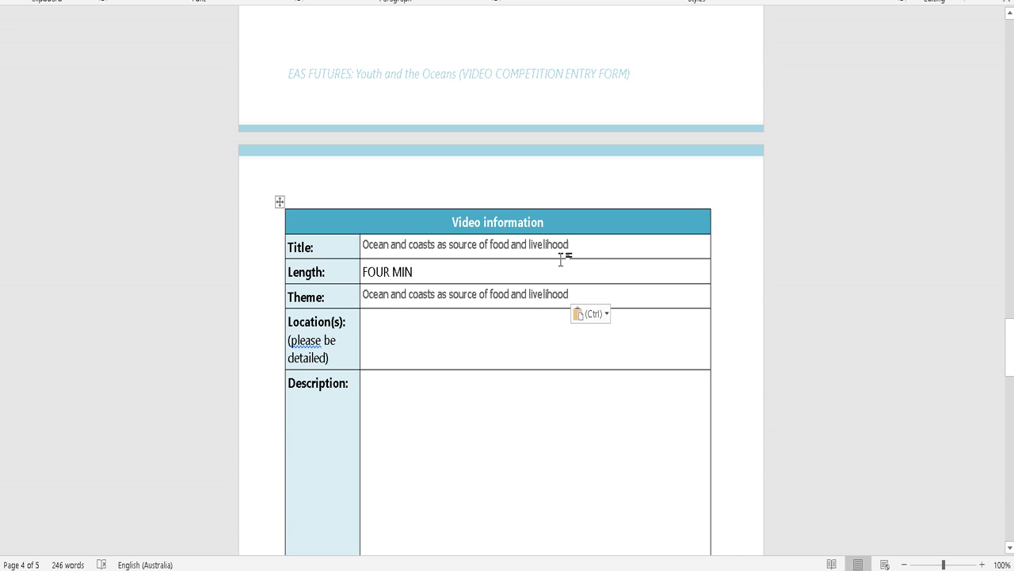
{"action": "left_click_drag", "start_coordinate": [568, 244], "coordinate": [363, 244]}
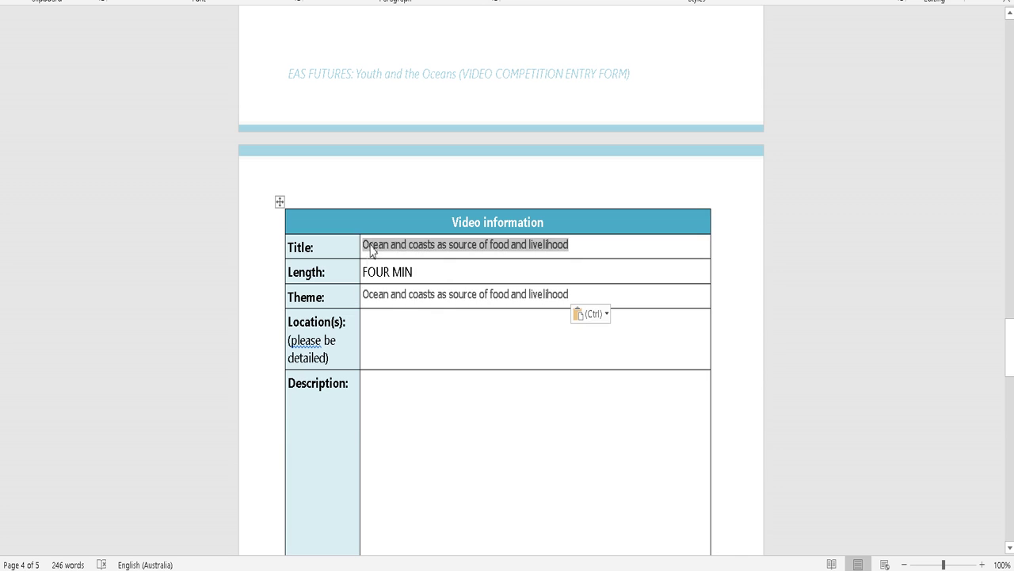
{"action": "type", "text": "SAV"}
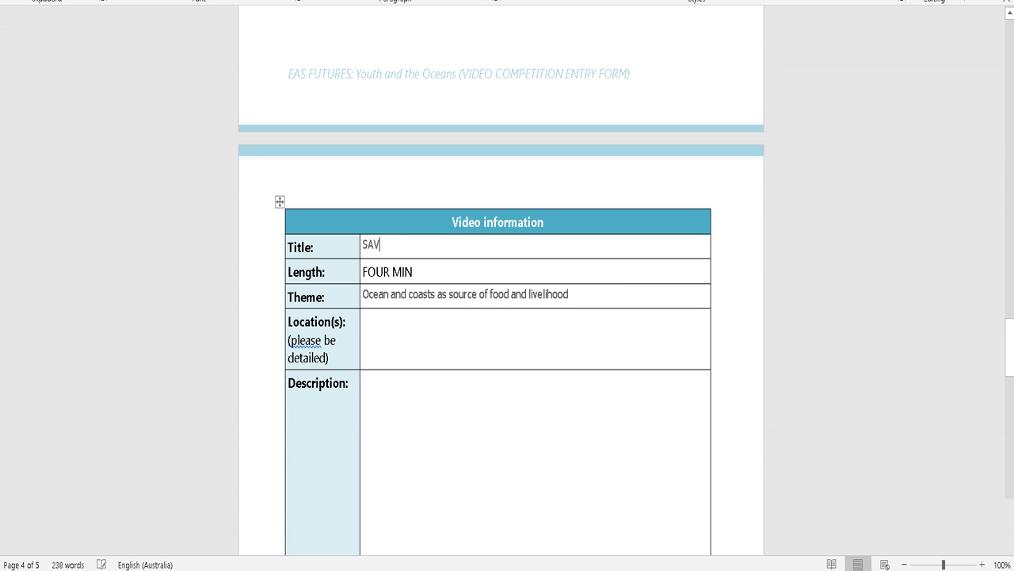
{"action": "type", "text": "ING O"}
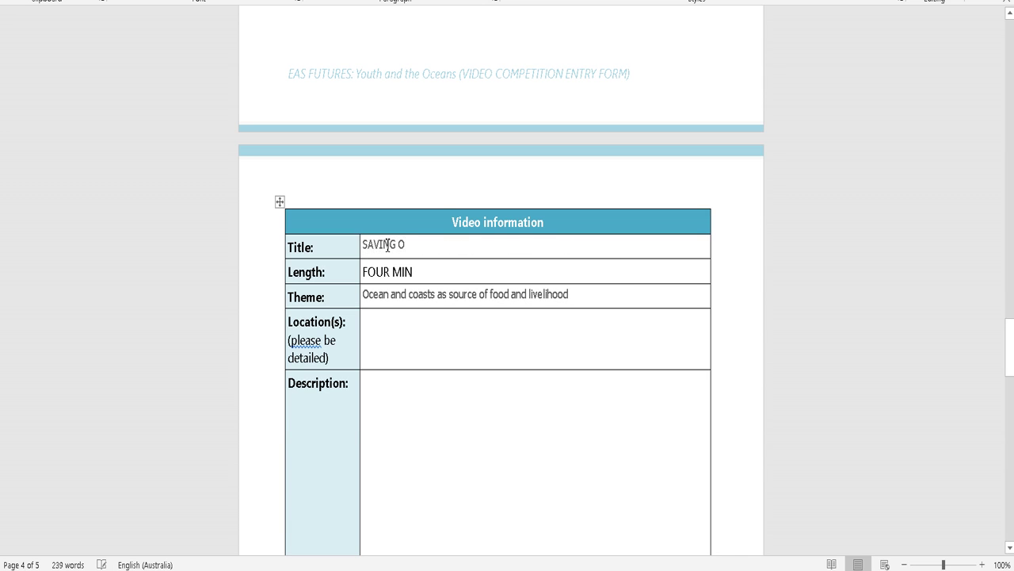
{"action": "type", "text": "CEANS"}
{"action": "scroll", "coordinate": [387, 293], "scroll_direction": "down", "scroll_amount": 1}
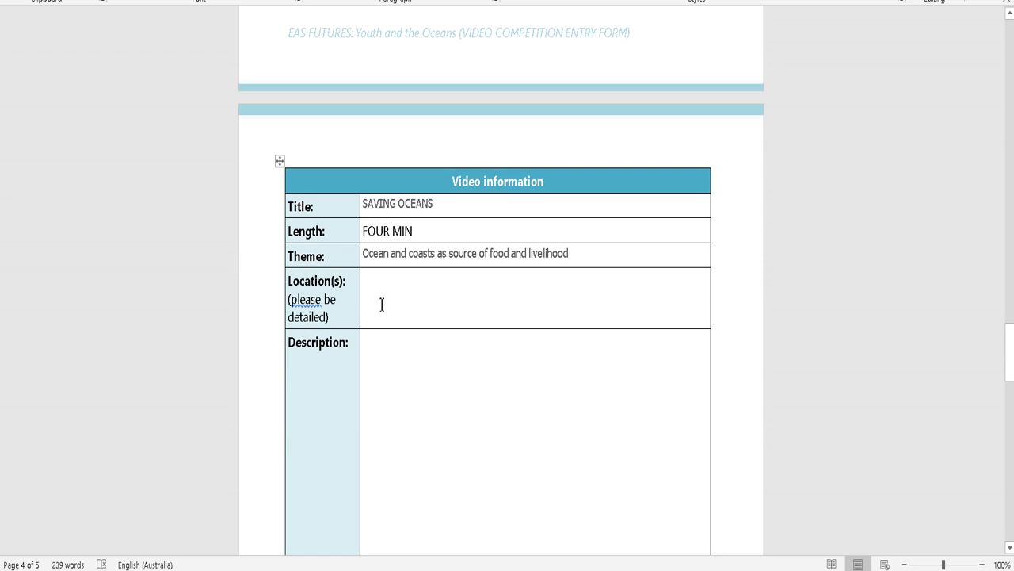
{"action": "type", "text": "IND"}
{"action": "scroll", "coordinate": [389, 317], "scroll_direction": "down", "scroll_amount": 1}
{"action": "left_click", "coordinate": [389, 321]}
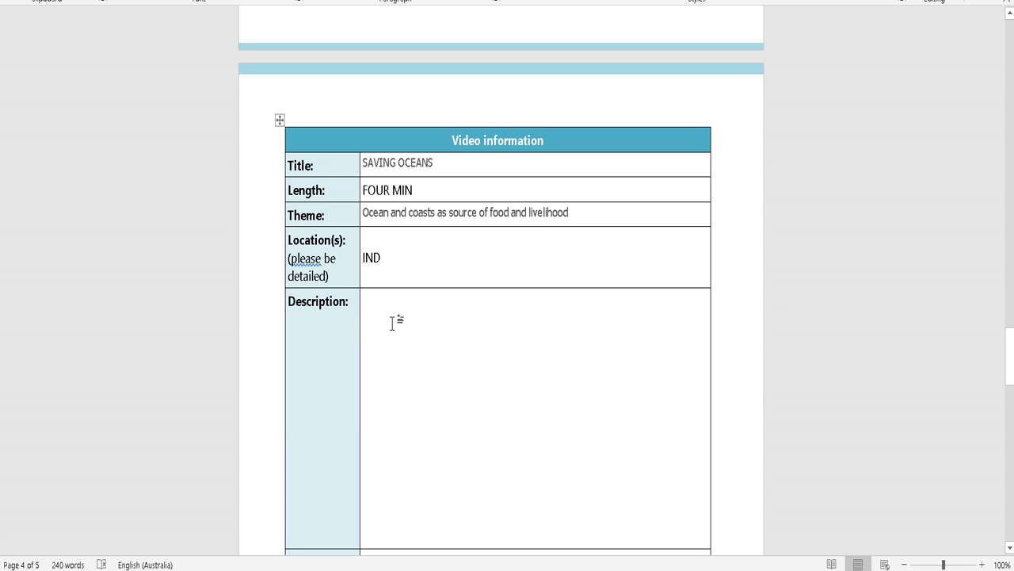
{"action": "key", "text": "ctrl+v"}
{"action": "key", "text": "ctrl+v"}
{"action": "key", "text": "ctrl+v"}
{"action": "key", "text": "ctrl+v"}
{"action": "key", "text": "ctrl+v"}
{"action": "key", "text": "ctrl+v"}
{"action": "key", "text": "ctrl+v"}
{"action": "key", "text": "ctrl+v"}
List NIKON D5600, SONY ALPHA III, GIMBALS and PULLEYS under Filming equipment
{"action": "scroll", "coordinate": [400, 325], "scroll_direction": "down", "scroll_amount": 8}
{"action": "left_click", "coordinate": [395, 259]}
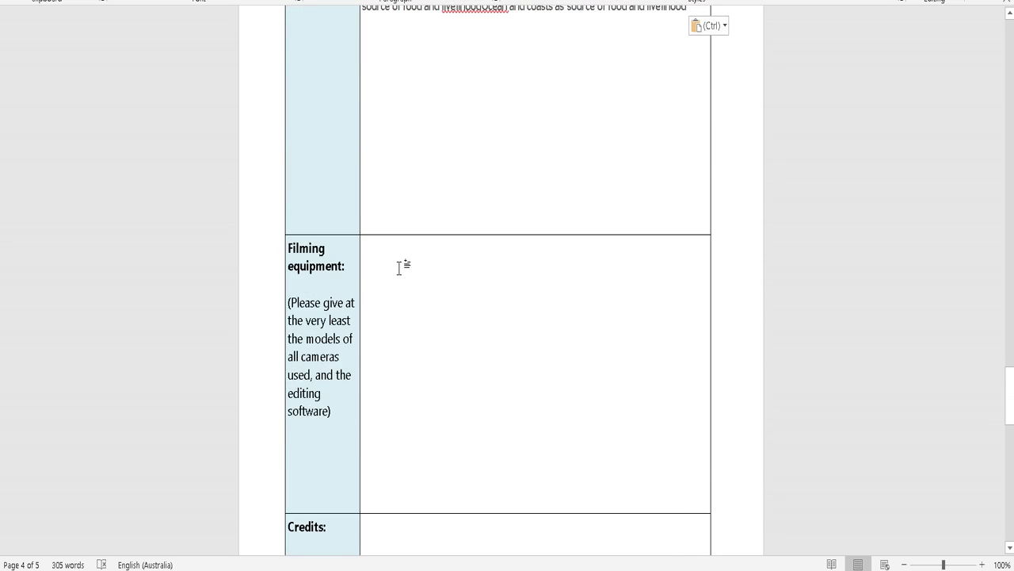
{"action": "type", "text": "NBI"}
{"action": "key", "text": "BackSpace"}
{"action": "key", "text": "BackSpace"}
{"action": "key", "text": "BackSpace"}
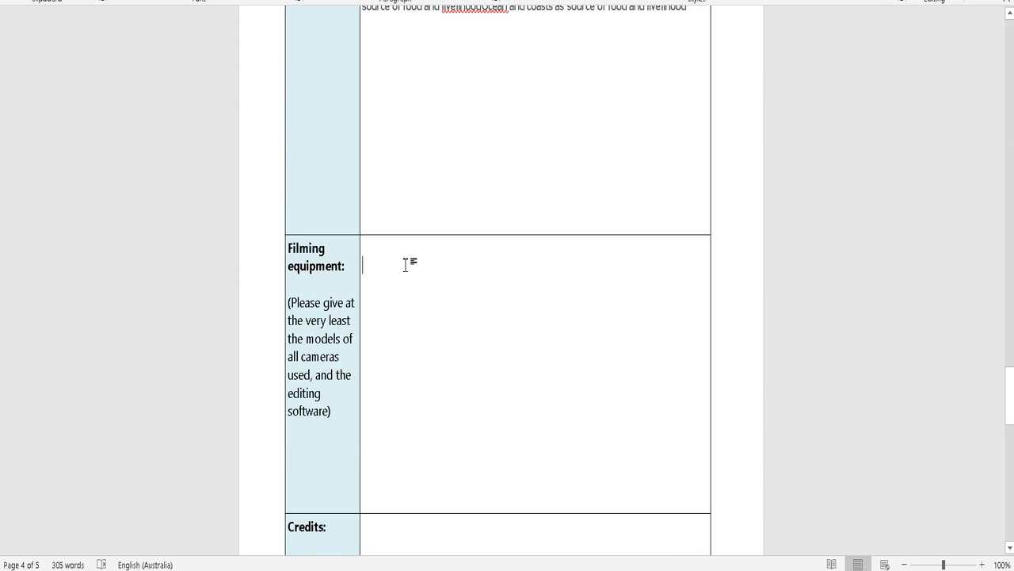
{"action": "type", "text": "NIKON"}
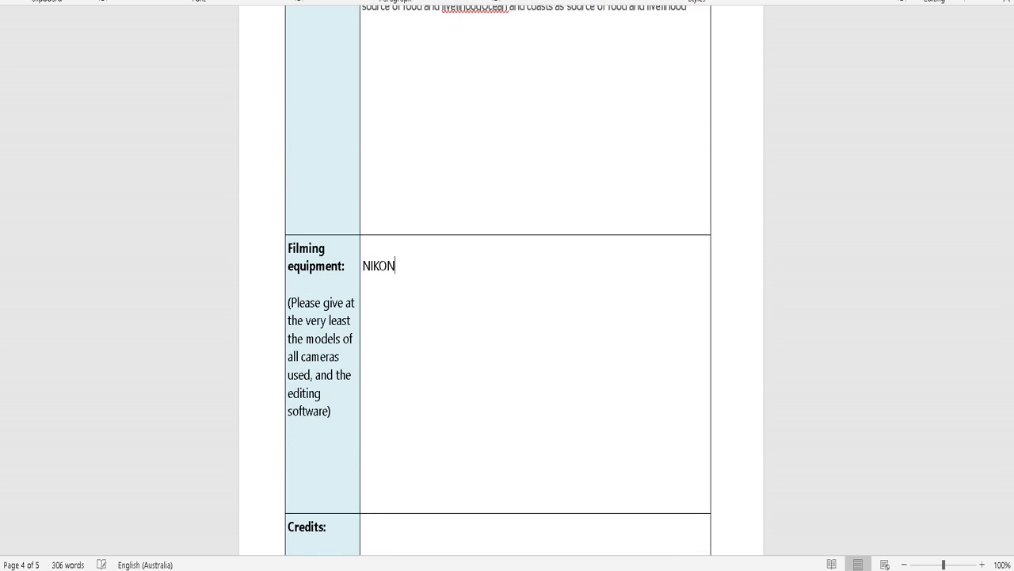
{"action": "type", "text": " D5600"}
{"action": "key", "text": "Return"}
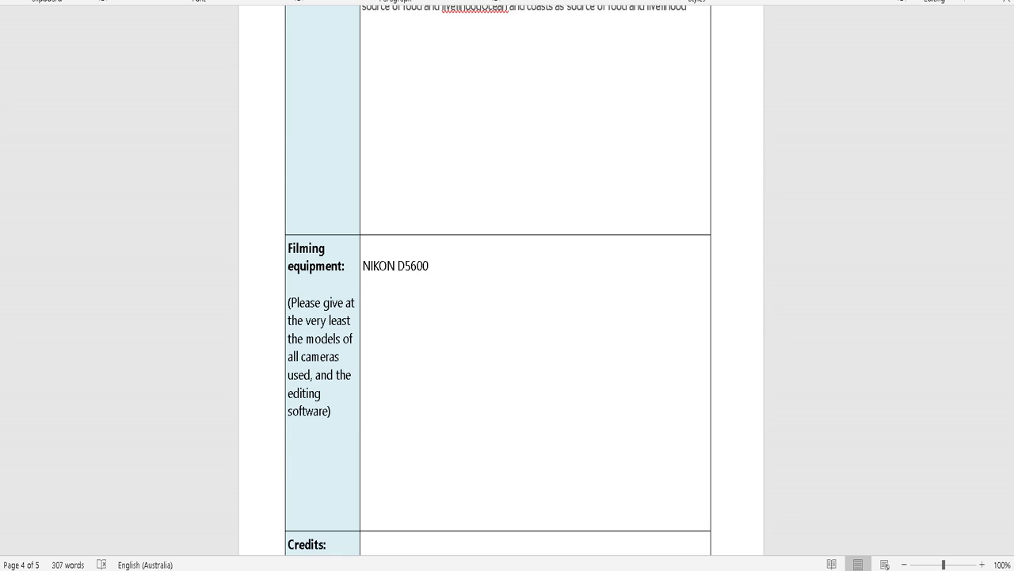
{"action": "type", "text": "SONY ALPHA III"}
{"action": "key", "text": "Return"}
{"action": "type", "text": "GIMBALS"}
{"action": "key", "text": "Return"}
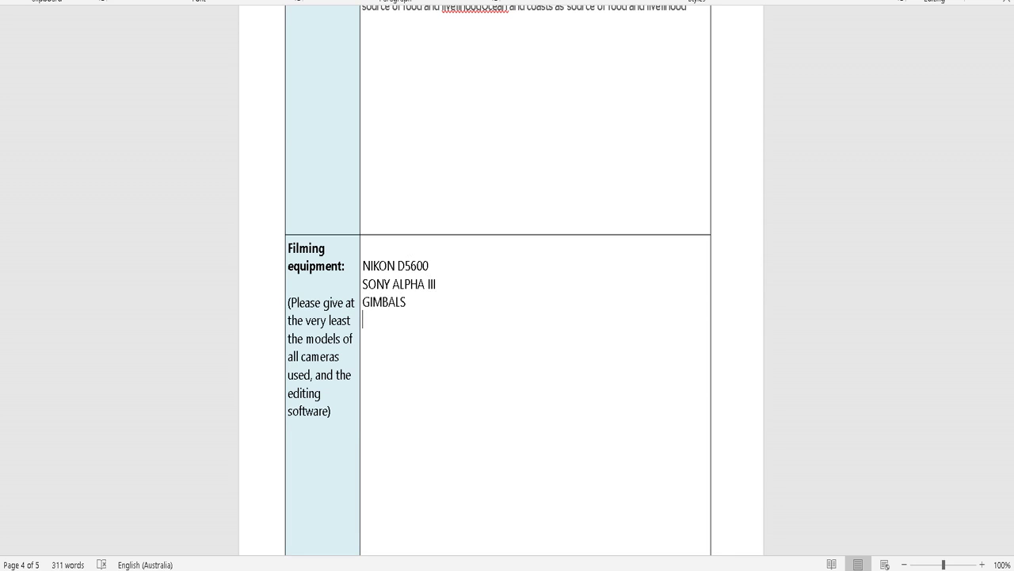
{"action": "type", "text": "PULLEYS"}
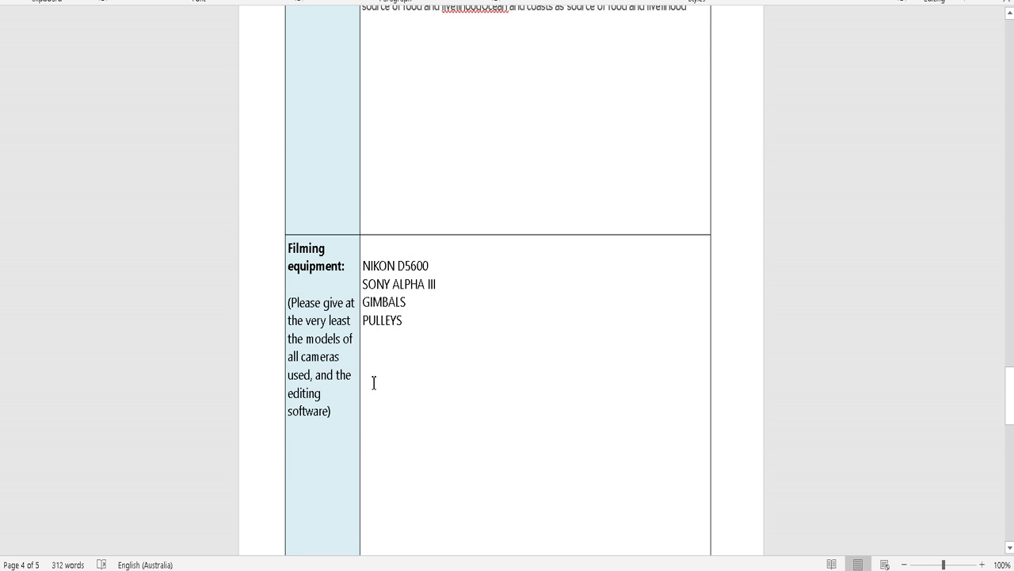
Type DIRECTOR - XYZ, PROD, ART and LOC on separate lines in the Credits cell
{"action": "scroll", "coordinate": [407, 335], "scroll_direction": "down", "scroll_amount": 8}
{"action": "scroll", "coordinate": [407, 360], "scroll_direction": "down", "scroll_amount": 1}
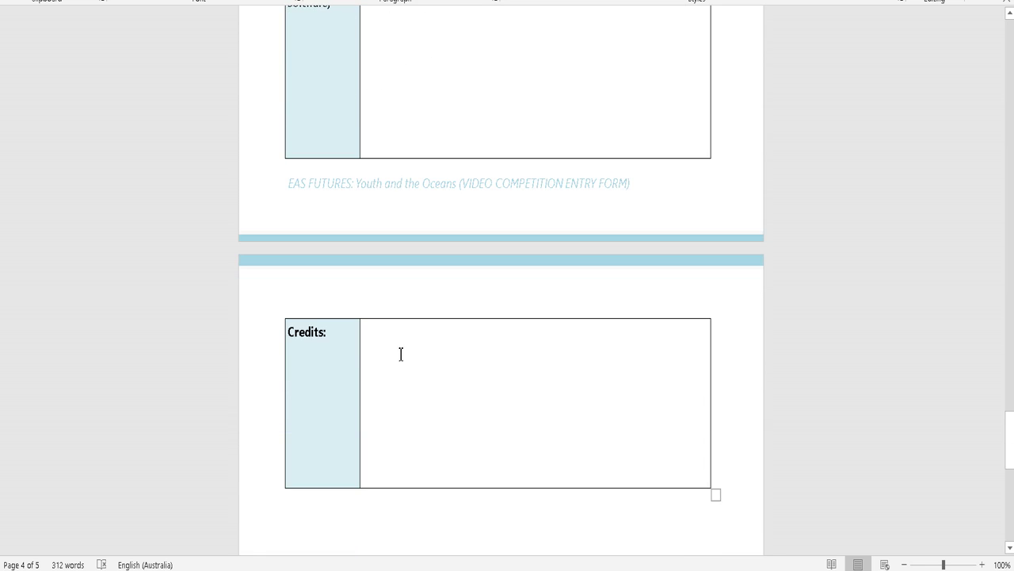
{"action": "left_click", "coordinate": [401, 355]}
{"action": "type", "text": "DIR"}
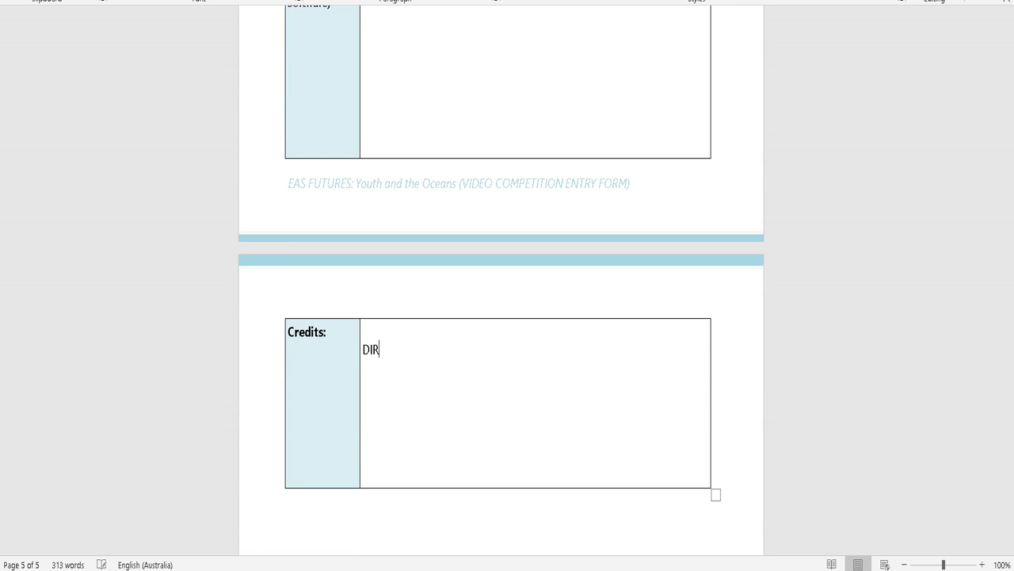
{"action": "type", "text": "ECTOR - XYZ"}
{"action": "key", "text": "Return"}
{"action": "type", "text": "PROD"}
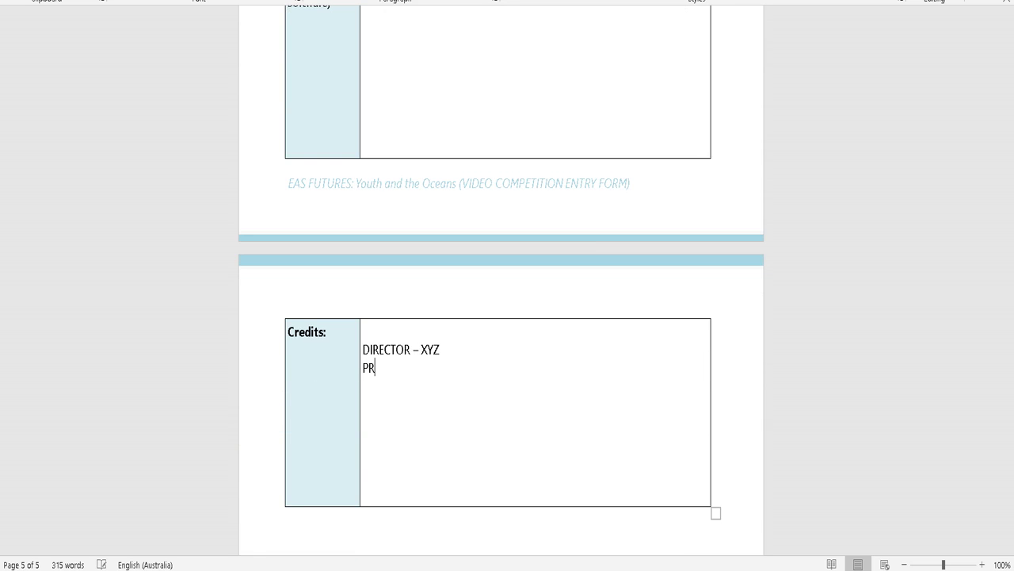
{"action": "key", "text": "Return"}
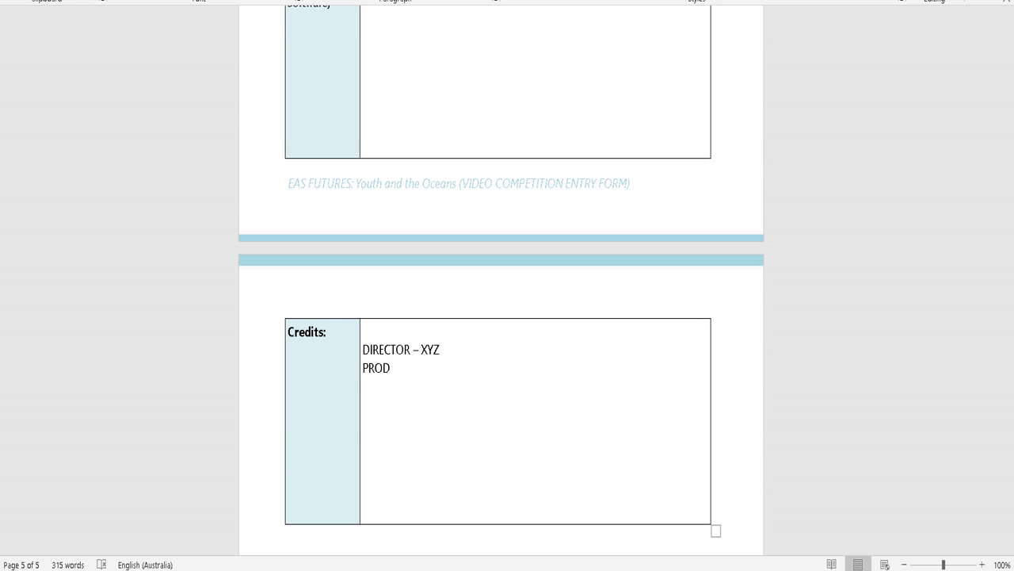
{"action": "type", "text": "ART"}
{"action": "key", "text": "Return"}
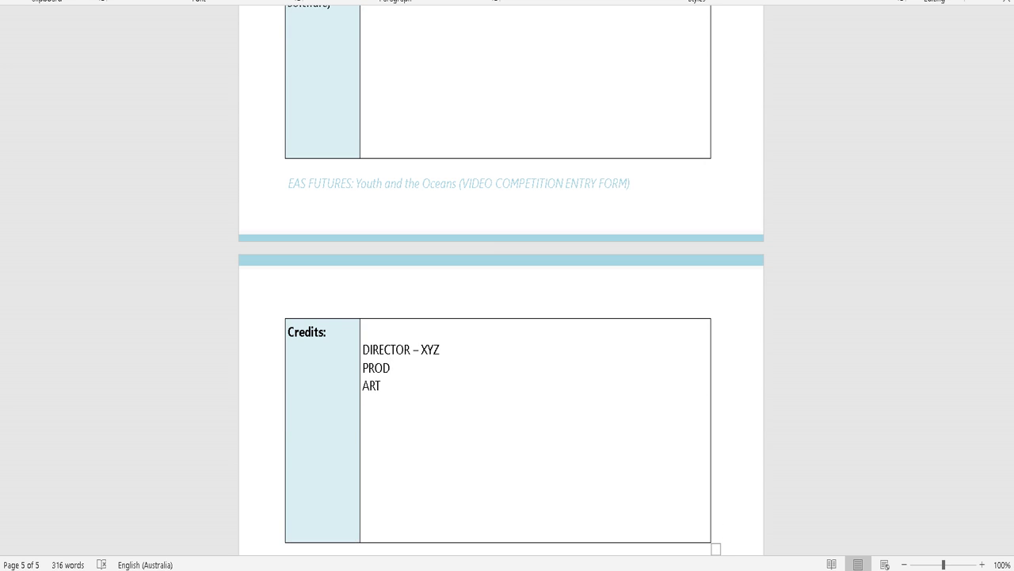
{"action": "type", "text": "LOC"}
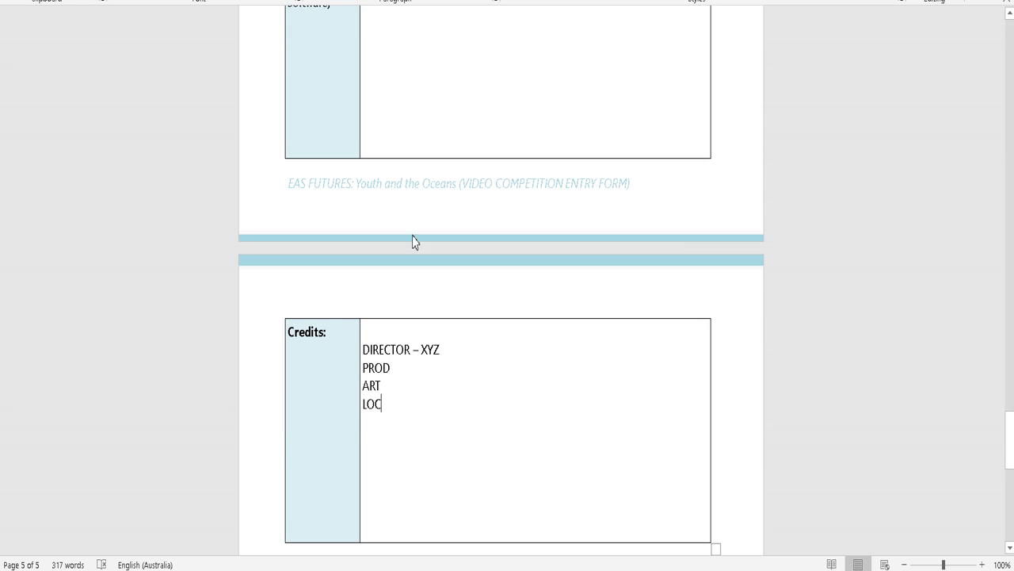
{"action": "scroll", "coordinate": [425, 274], "scroll_direction": "down", "scroll_amount": 5}
Finish the last credit as LOCATION and return to the instructions paragraph
{"action": "type", "text": "ATION"}
{"action": "scroll", "coordinate": [452, 303], "scroll_direction": "down", "scroll_amount": 2}
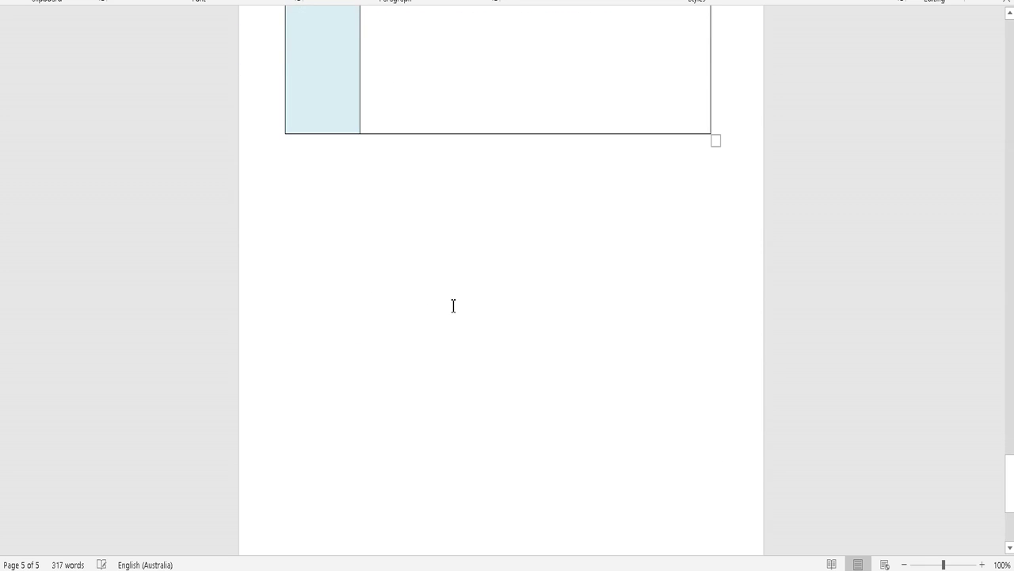
{"action": "scroll", "coordinate": [452, 304], "scroll_direction": "up", "scroll_amount": 8}
{"action": "scroll", "coordinate": [467, 319], "scroll_direction": "up", "scroll_amount": 18}
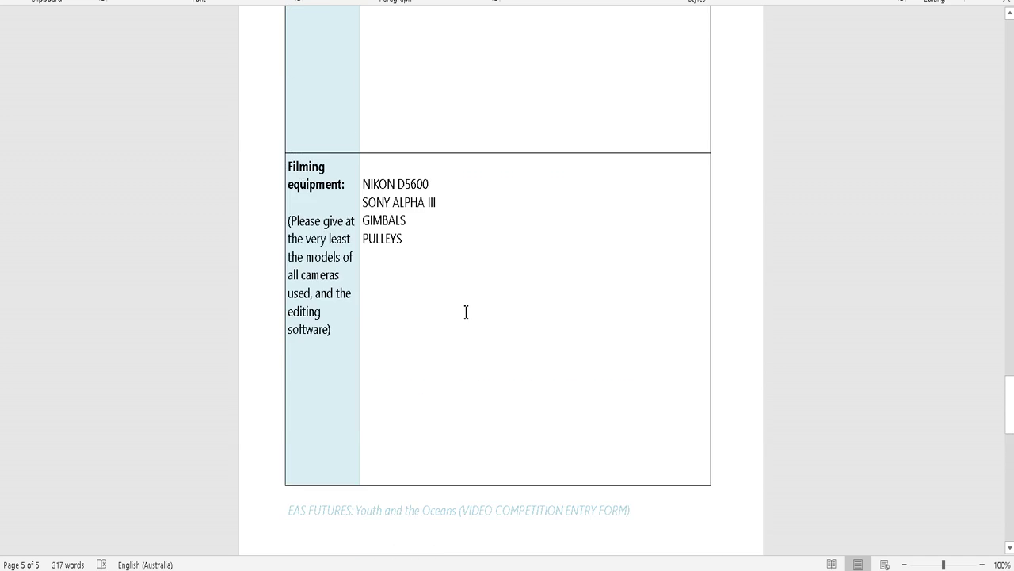
{"action": "scroll", "coordinate": [476, 324], "scroll_direction": "up", "scroll_amount": 20}
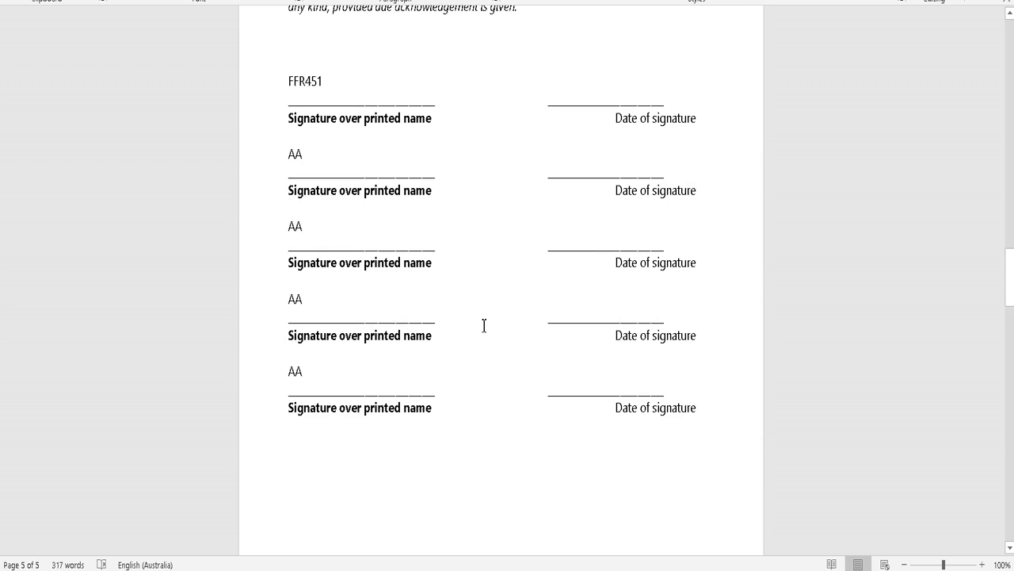
{"action": "scroll", "coordinate": [490, 357], "scroll_direction": "up", "scroll_amount": 12}
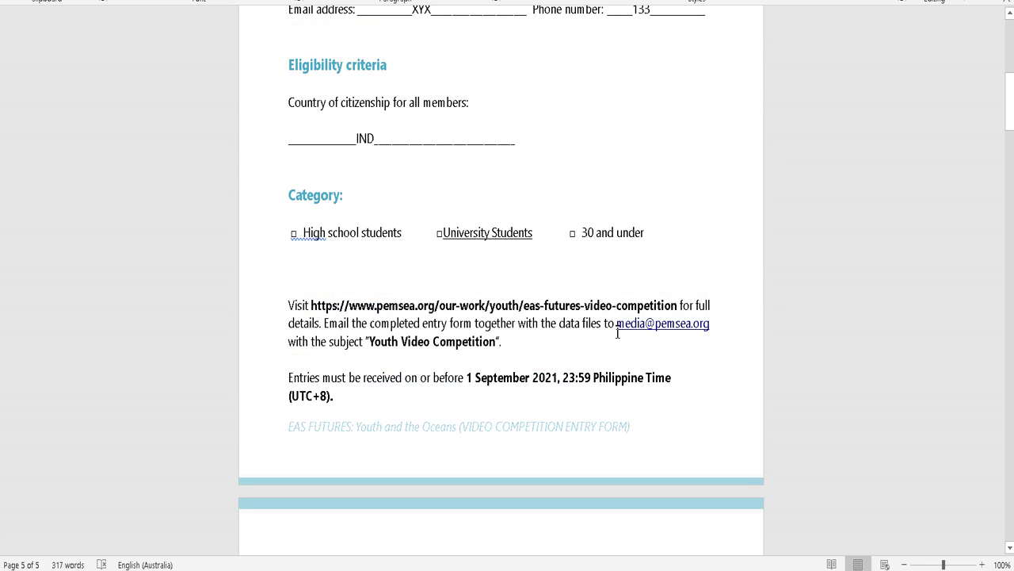
Enlarge the submission e-mail address font two sizes with Ctrl+]
{"action": "mouse_move", "coordinate": [605, 325]}
{"action": "left_mouse_down"}
{"action": "mouse_move", "coordinate": [710, 325]}
{"action": "mouse_move", "coordinate": [616, 323]}
{"action": "left_mouse_up"}
{"action": "left_click", "coordinate": [710, 355]}
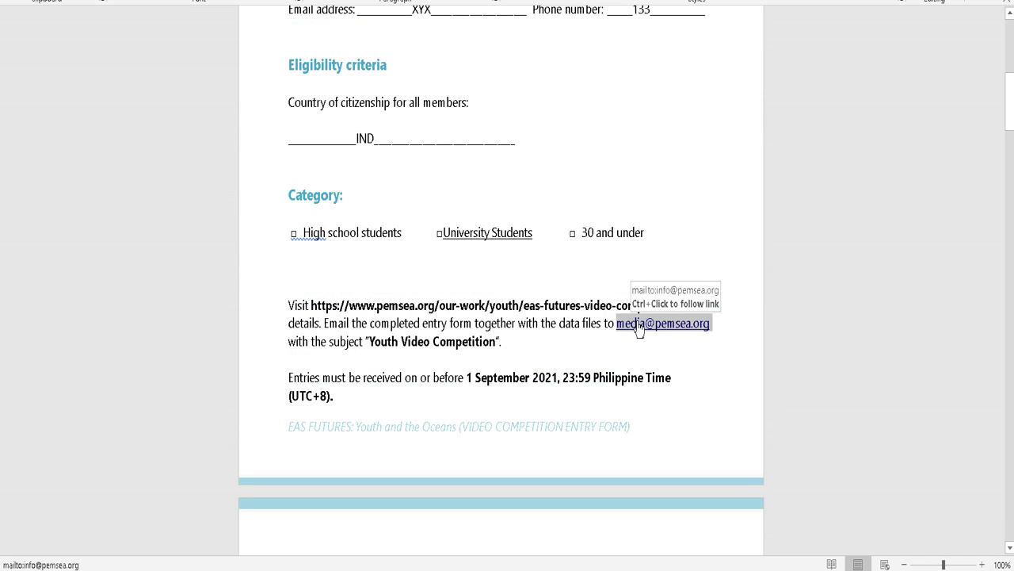
{"action": "key", "text": "ctrl+bracketright"}
{"action": "key", "text": "ctrl+bracketright"}
{"action": "key", "text": "ctrl+bracketright"}
{"action": "key", "text": "ctrl+bracketright"}
{"action": "key", "text": "ctrl+bracketright"}
{"action": "key", "text": "ctrl+bracketright"}
{"action": "key", "text": "ctrl+bracketright"}
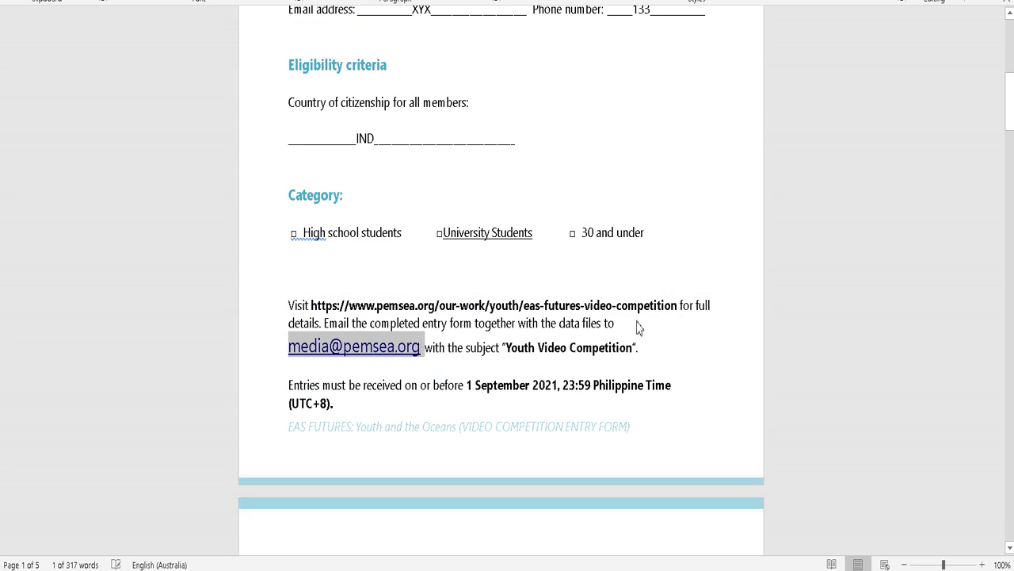
{"action": "key", "text": "ctrl+bracketright"}
{"action": "key", "text": "ctrl+bracketright"}
{"action": "key", "text": "ctrl+bracketright"}
{"action": "key", "text": "ctrl+bracketright"}
{"action": "key", "text": "ctrl+bracketright"}
{"action": "key", "text": "ctrl+bracketright"}
{"action": "key", "text": "ctrl+bracketright"}
{"action": "key", "text": "ctrl+bracketright"}
{"action": "key", "text": "ctrl+bracketright"}
{"action": "key", "text": "ctrl+bracketright"}
{"action": "key", "text": "ctrl+bracketright"}
{"action": "key", "text": "ctrl+bracketright"}
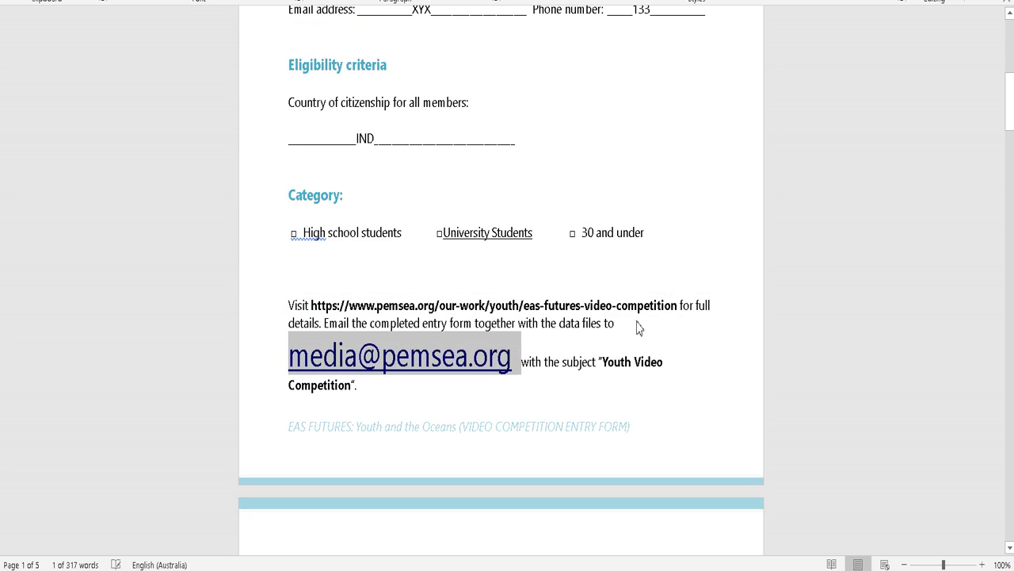
{"action": "scroll", "coordinate": [657, 317], "scroll_direction": "up", "scroll_amount": 7}
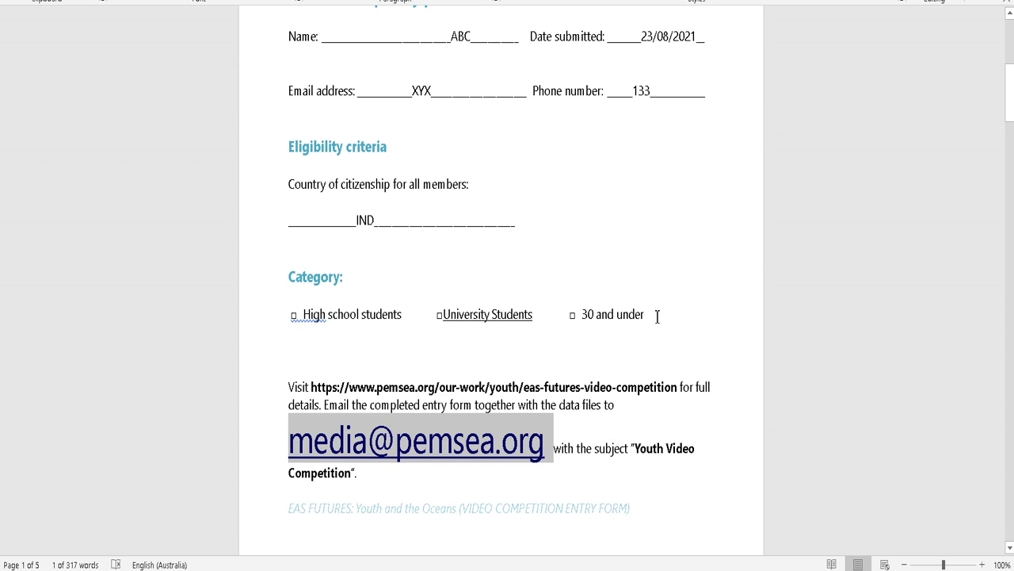
{"action": "scroll", "coordinate": [657, 318], "scroll_direction": "up", "scroll_amount": 5}
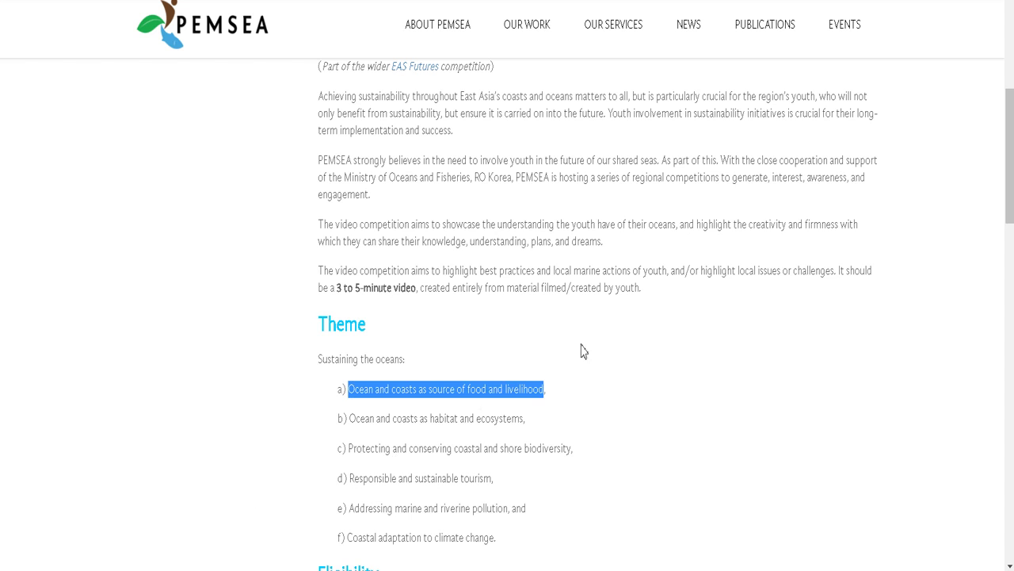
Scroll through the PEMSEA page's Eligibility, Criteria, Prizes and Submission of Videos sections
{"action": "scroll", "coordinate": [396, 307], "scroll_direction": "down", "scroll_amount": 6}
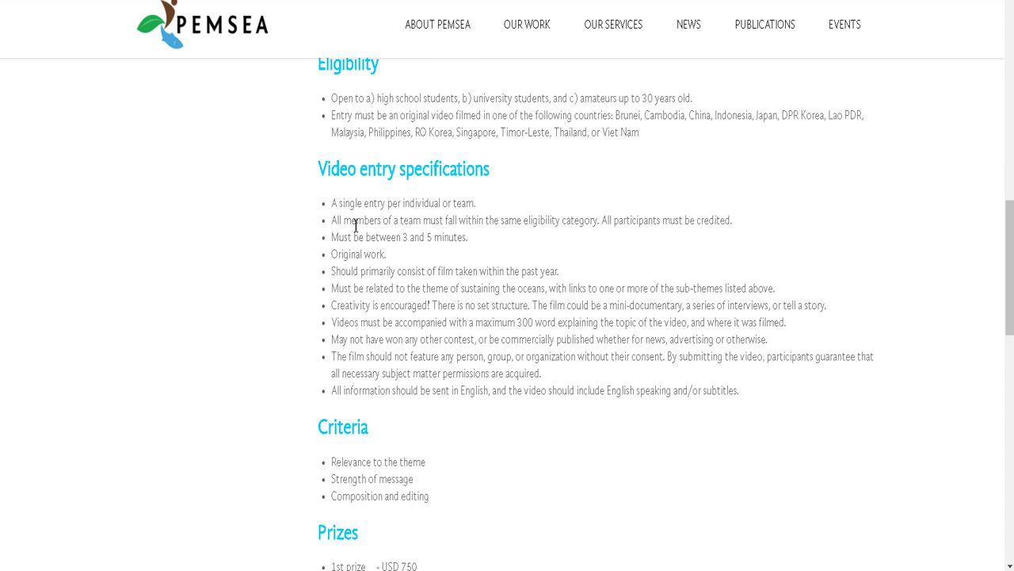
{"action": "scroll", "coordinate": [380, 247], "scroll_direction": "down", "scroll_amount": 2}
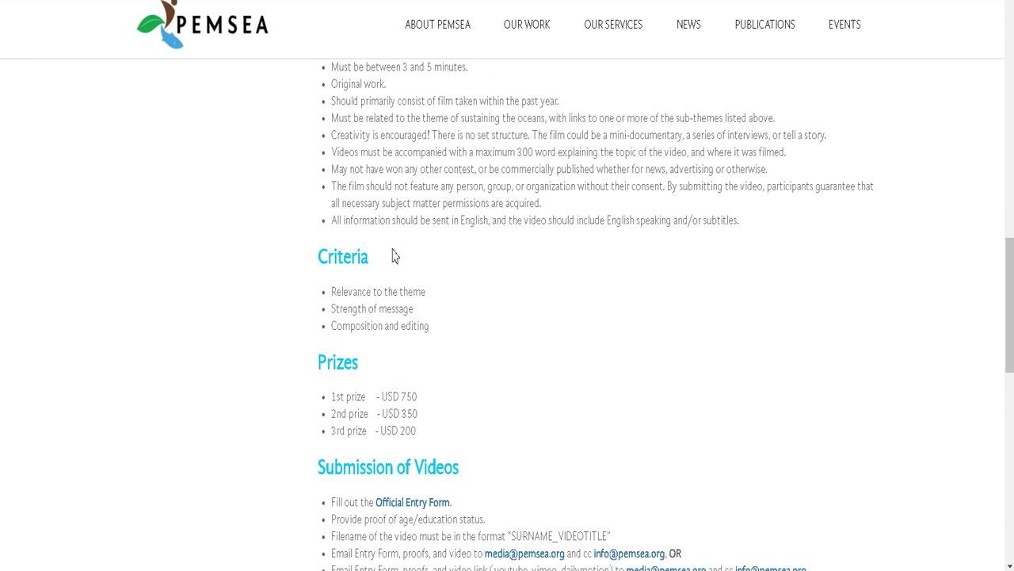
{"action": "scroll", "coordinate": [407, 256], "scroll_direction": "down", "scroll_amount": 1}
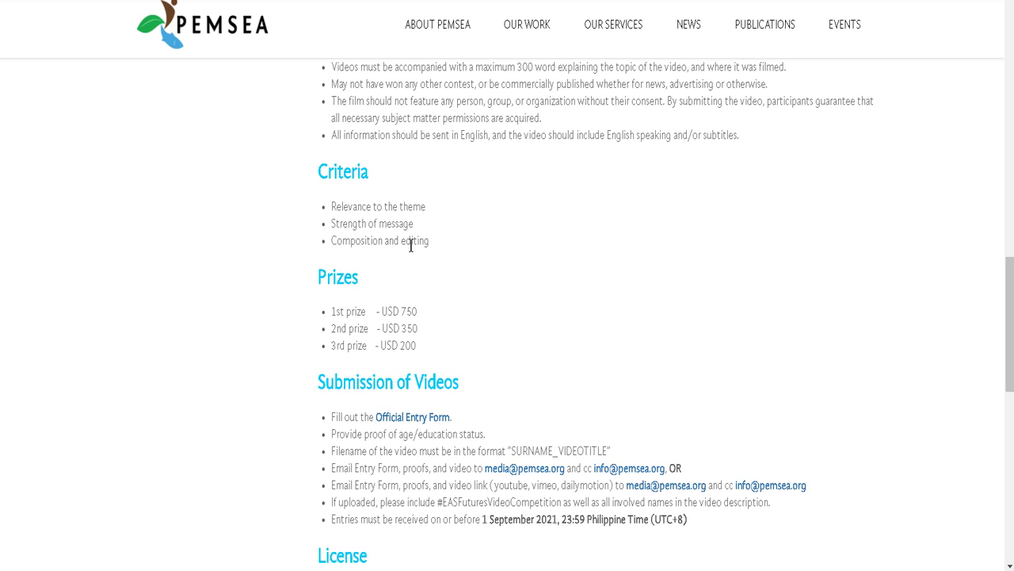
{"action": "scroll", "coordinate": [412, 243], "scroll_direction": "down", "scroll_amount": 2}
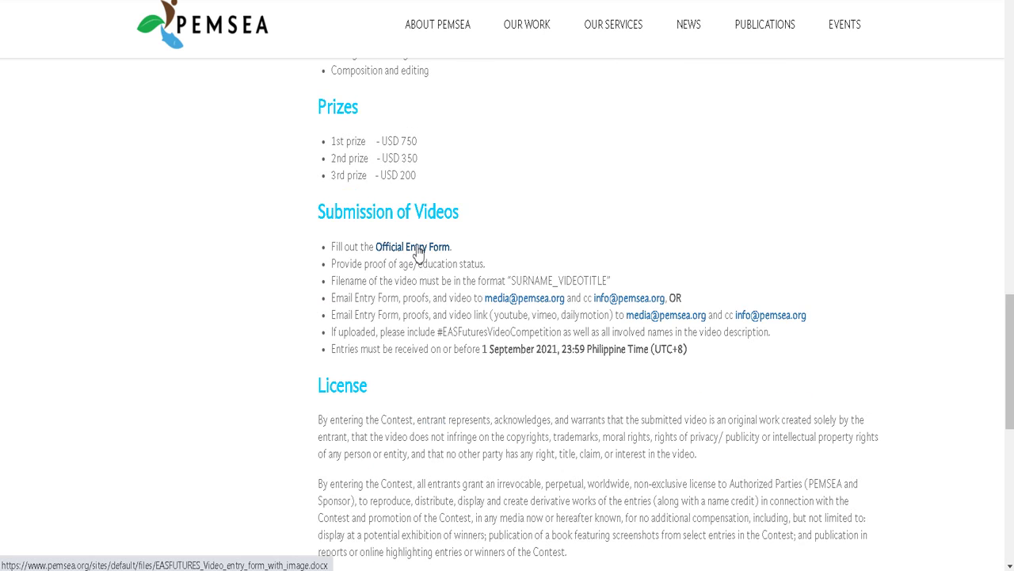
{"action": "scroll", "coordinate": [415, 259], "scroll_direction": "down", "scroll_amount": 1}
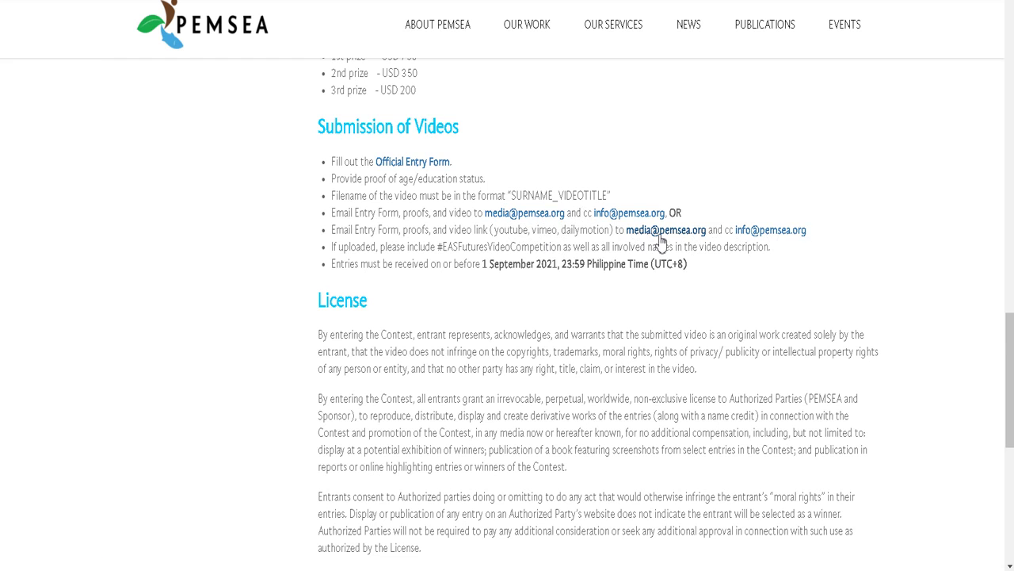
{"action": "scroll", "coordinate": [558, 321], "scroll_direction": "down", "scroll_amount": 2}
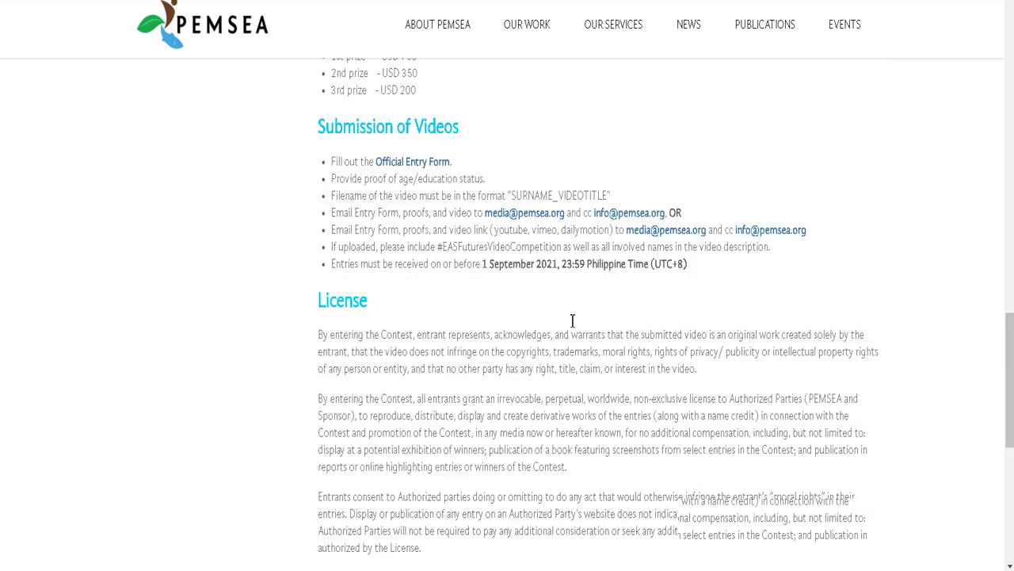
{"action": "scroll", "coordinate": [578, 322], "scroll_direction": "up", "scroll_amount": 20}
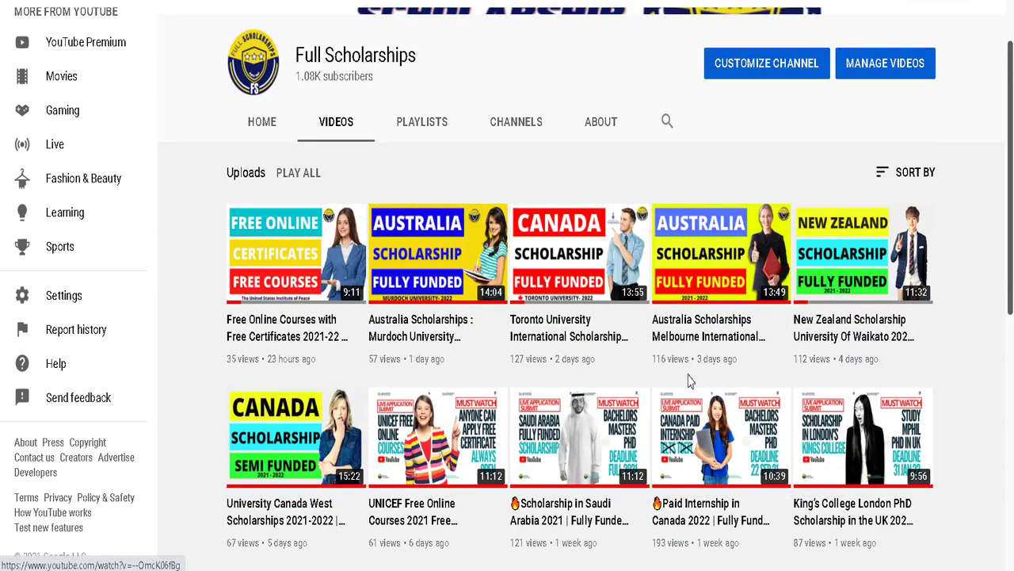
{"action": "scroll", "coordinate": [688, 379], "scroll_direction": "down", "scroll_amount": 1}
{"action": "scroll", "coordinate": [681, 349], "scroll_direction": "up", "scroll_amount": 3}
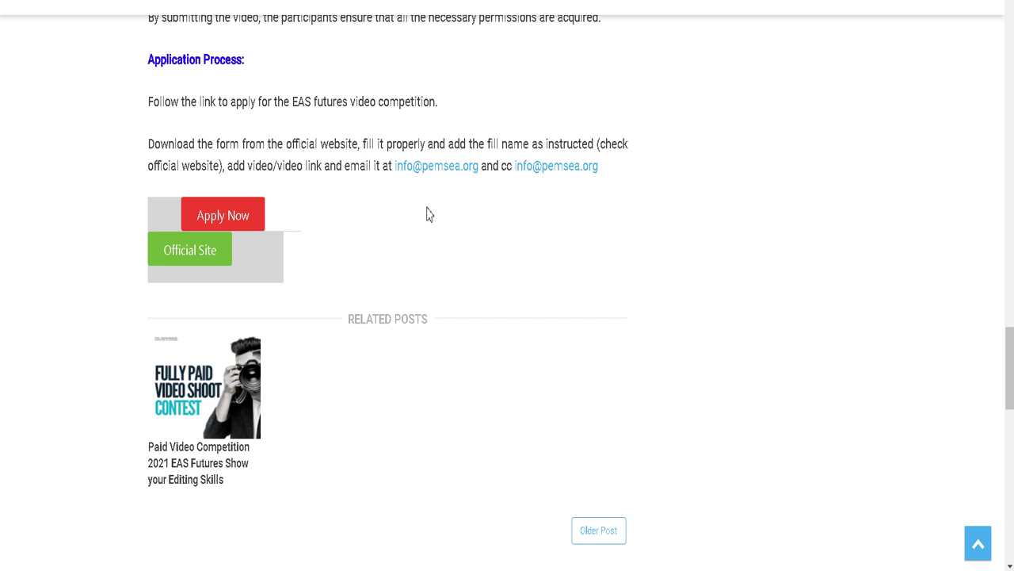
{"action": "scroll", "coordinate": [428, 213], "scroll_direction": "up", "scroll_amount": 15}
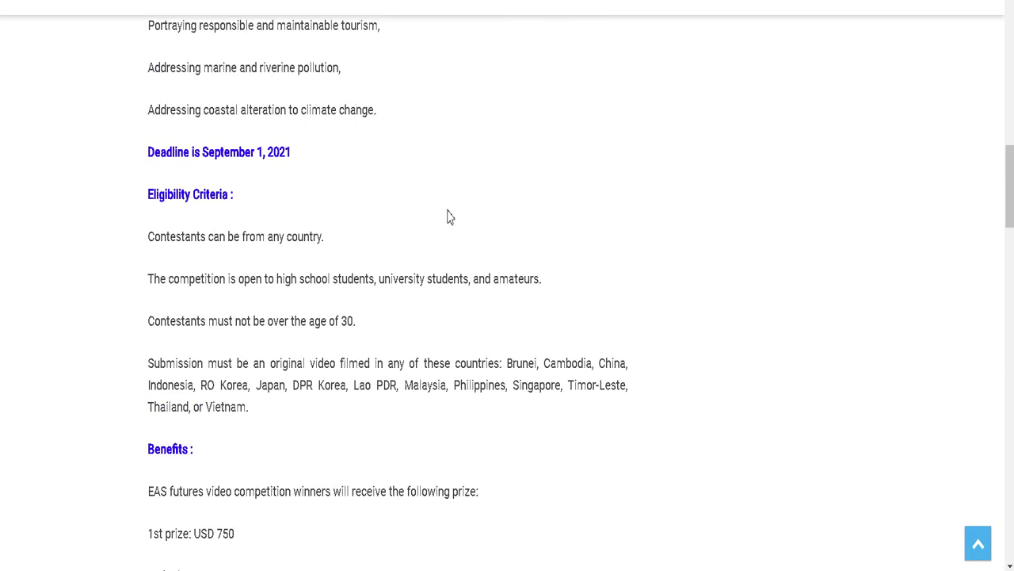
{"action": "scroll", "coordinate": [448, 217], "scroll_direction": "up", "scroll_amount": 10}
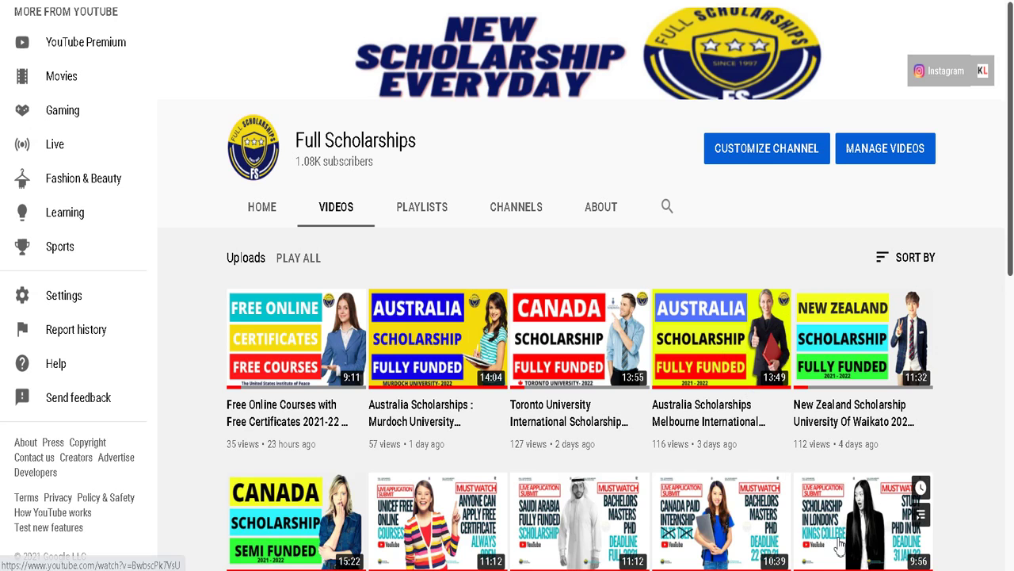